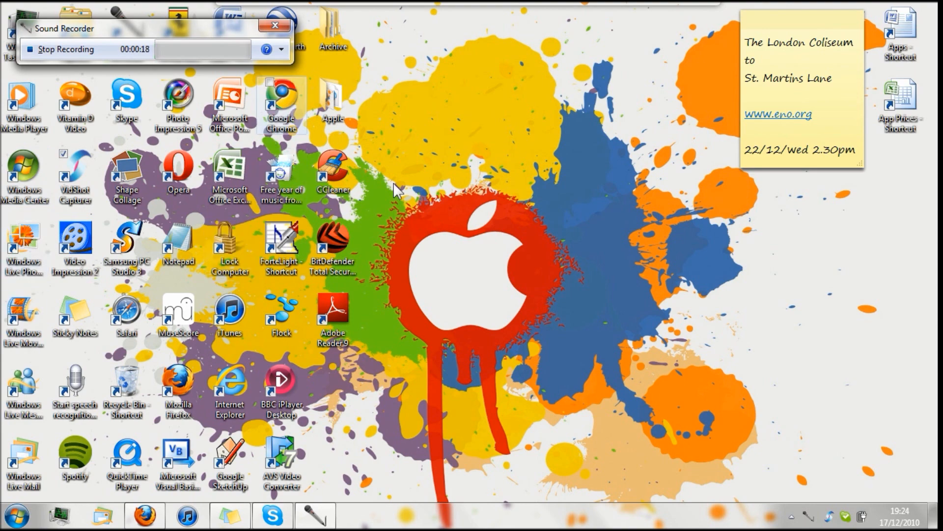
# Show the desktop and launch Google Chrome from its shortcut.
pyautogui.click(938, 516)
pyautogui.click(284, 102)
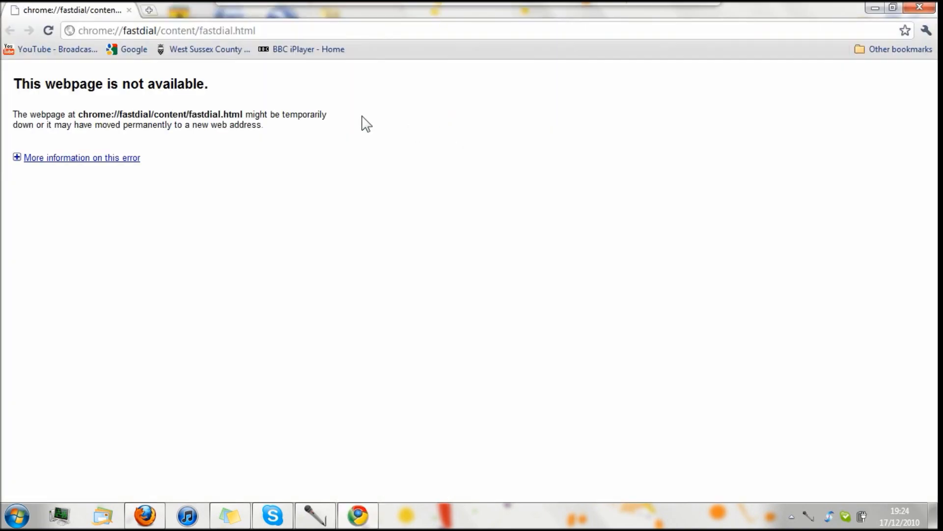
# Load the Google UK homepage from the bookmarks bar and bring up the wrench menu.
pyautogui.click(122, 49)
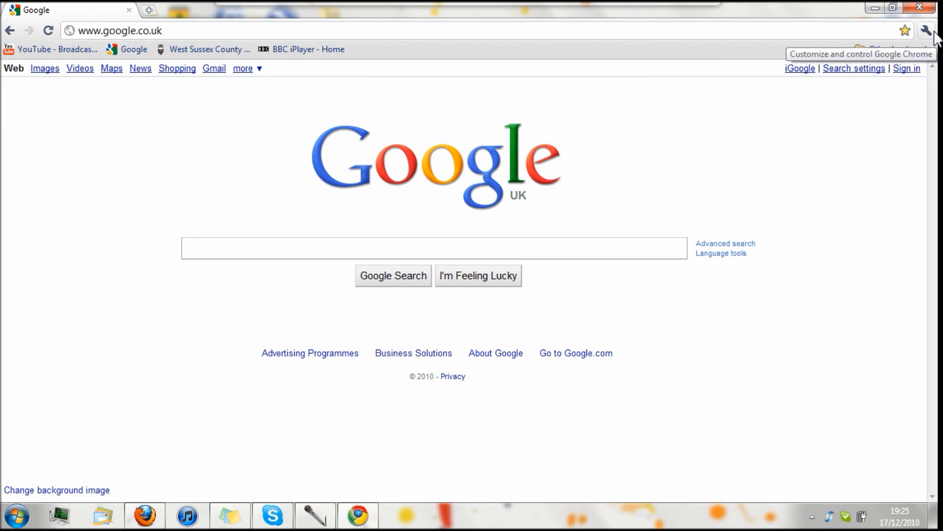
pyautogui.click(930, 31)
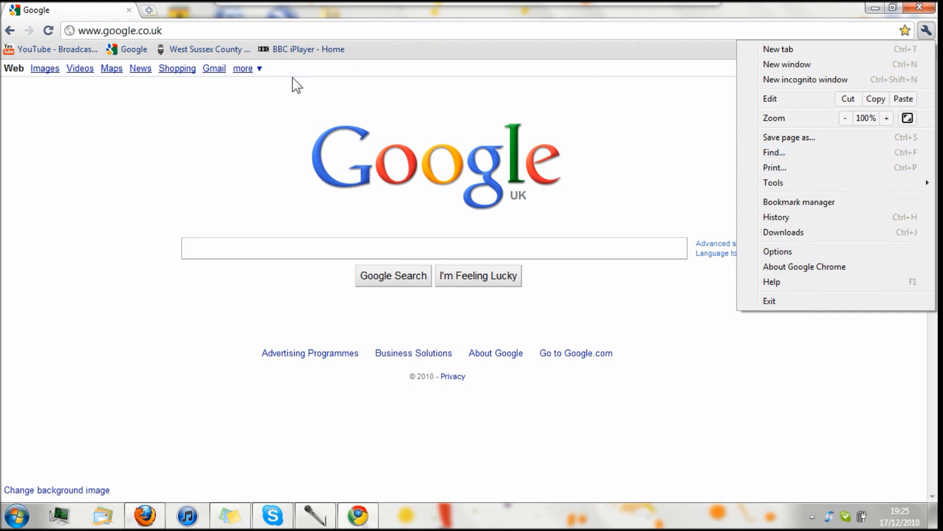
# View the Google page's site identity information, dismiss it, and reopen the wrench menu.
pyautogui.click(173, 140)
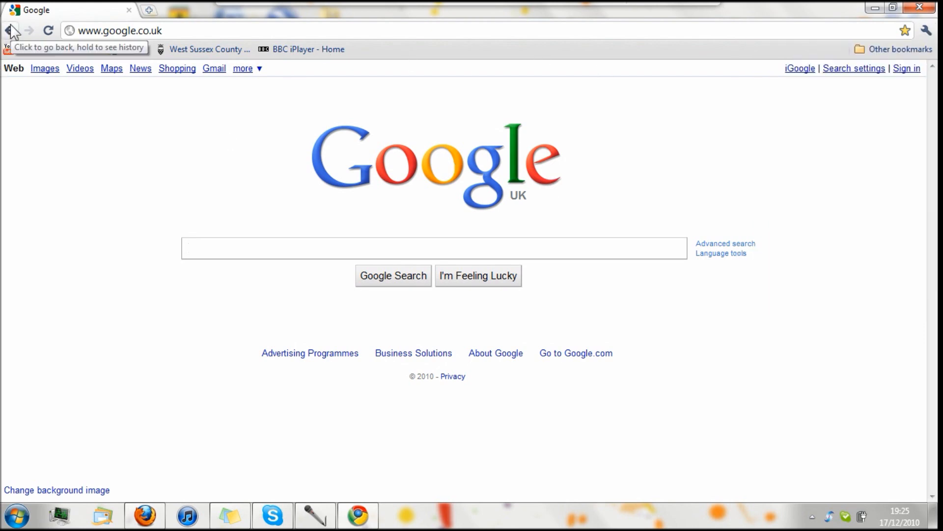
pyautogui.click(71, 31)
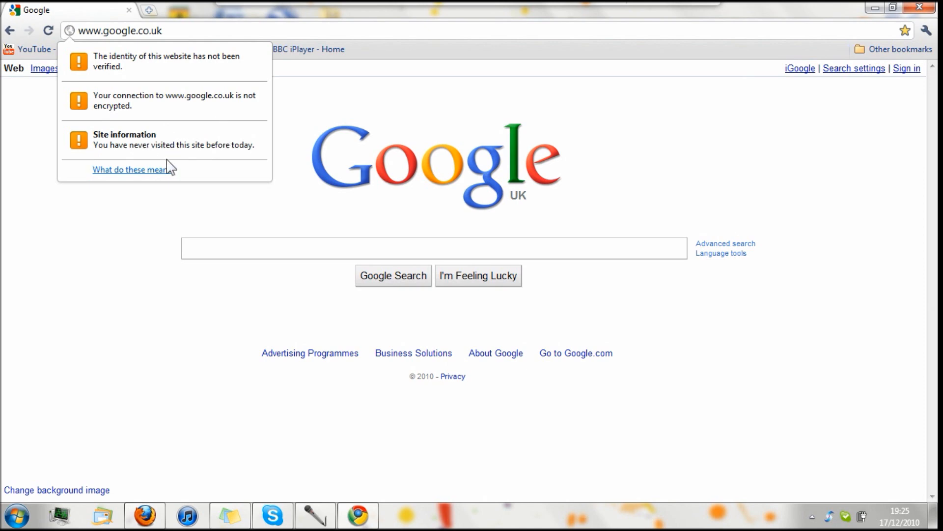
pyautogui.click(95, 250)
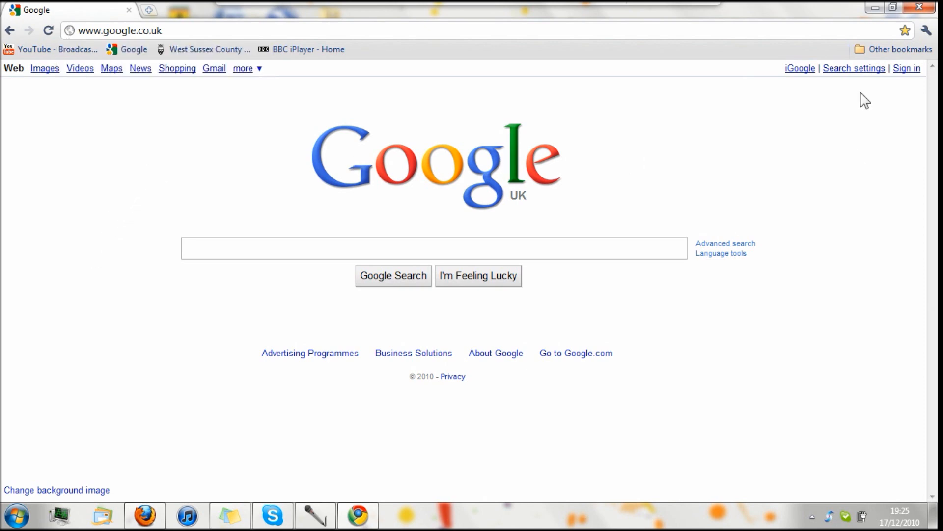
pyautogui.click(926, 30)
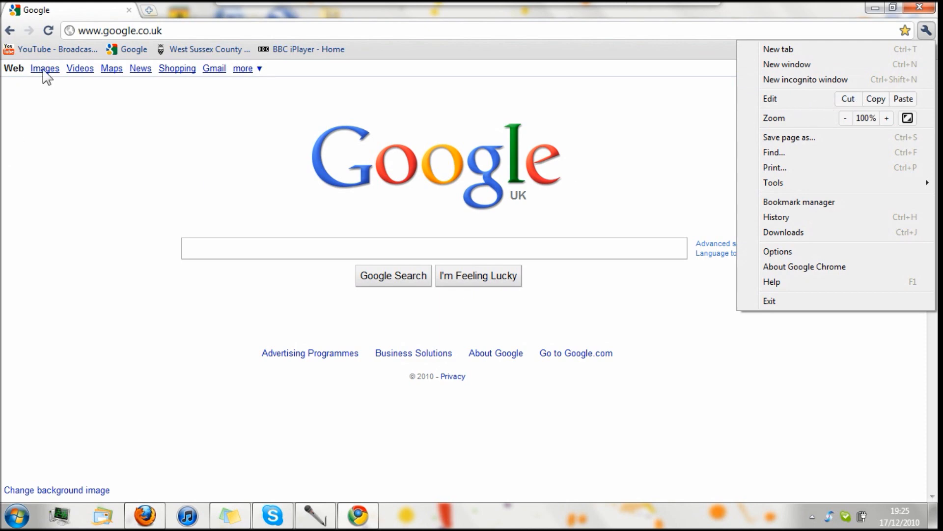
# Run the misspelt 'youtueb' search, select result text, then erase the search to clear results.
pyautogui.click(41, 148)
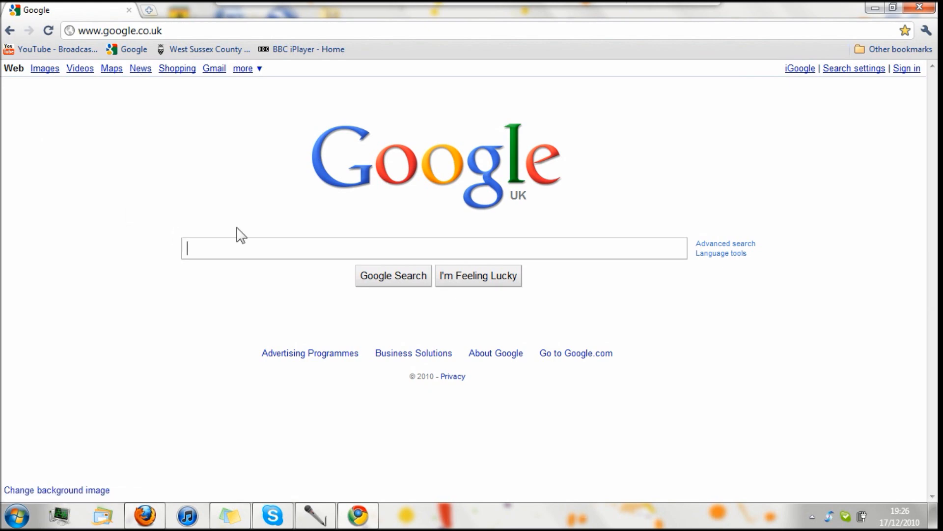
pyautogui.write('youtueb')
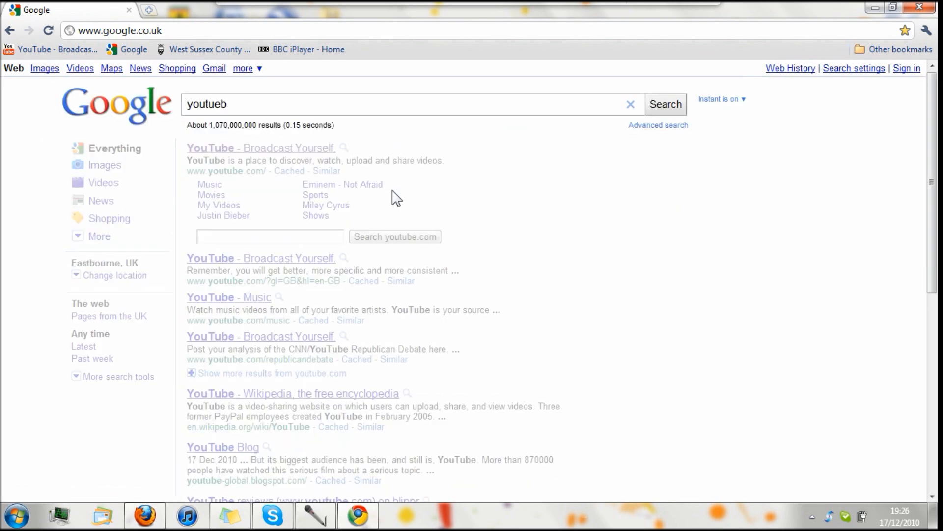
pyautogui.moveTo(457, 258)
pyautogui.mouseDown()
pyautogui.moveTo(173, 184)
pyautogui.moveTo(199, 185)
pyautogui.mouseUp()
pyautogui.click(927, 31)
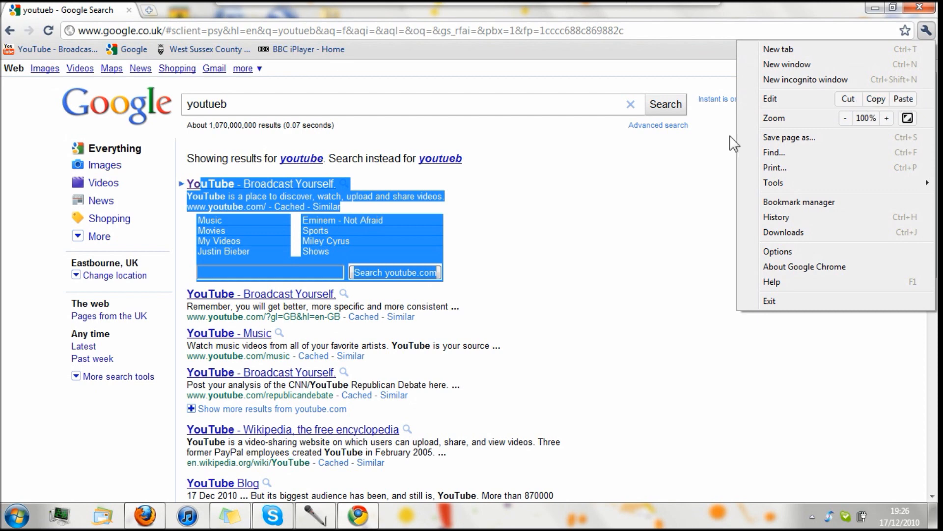
pyautogui.click(532, 117)
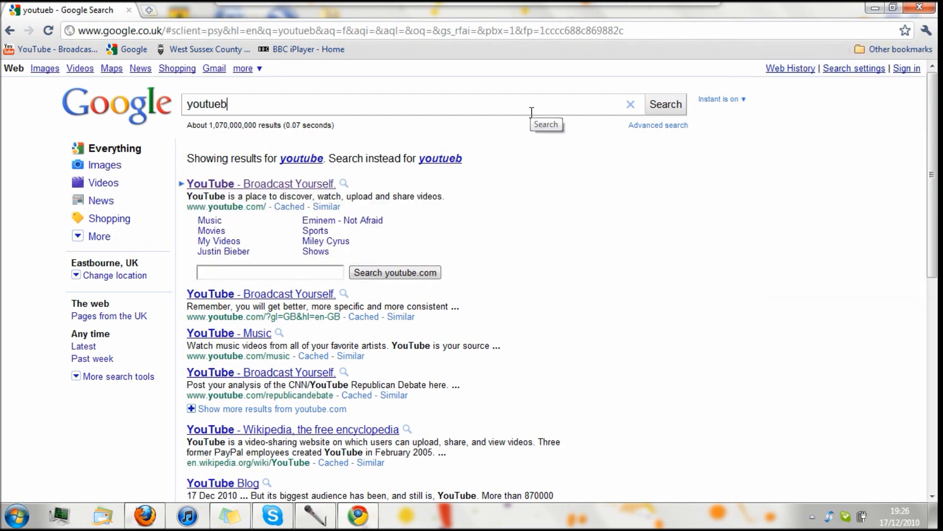
pyautogui.press('BackSpace')
pyautogui.press('BackSpace')
pyautogui.press('BackSpace')
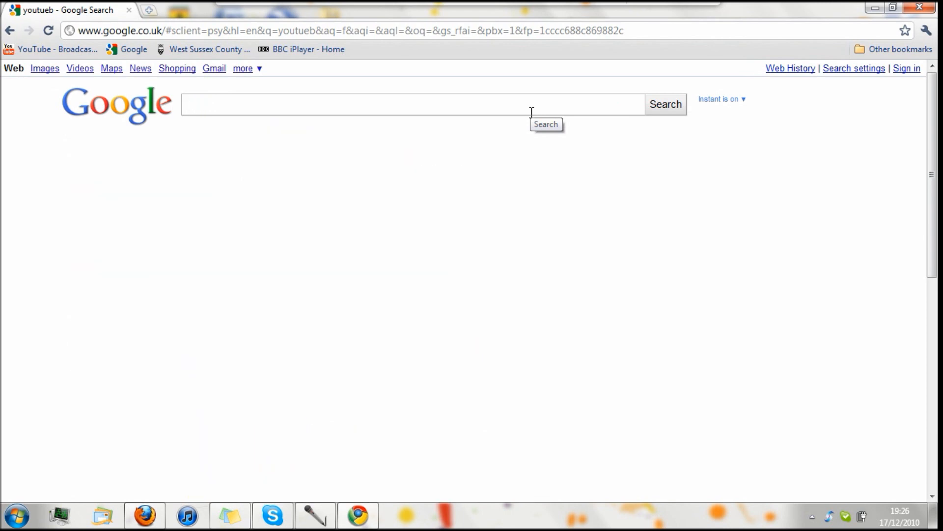
# Switch Google Instant off, search for 'youtube', then return to Google UK from its bookmark.
pyautogui.click(127, 49)
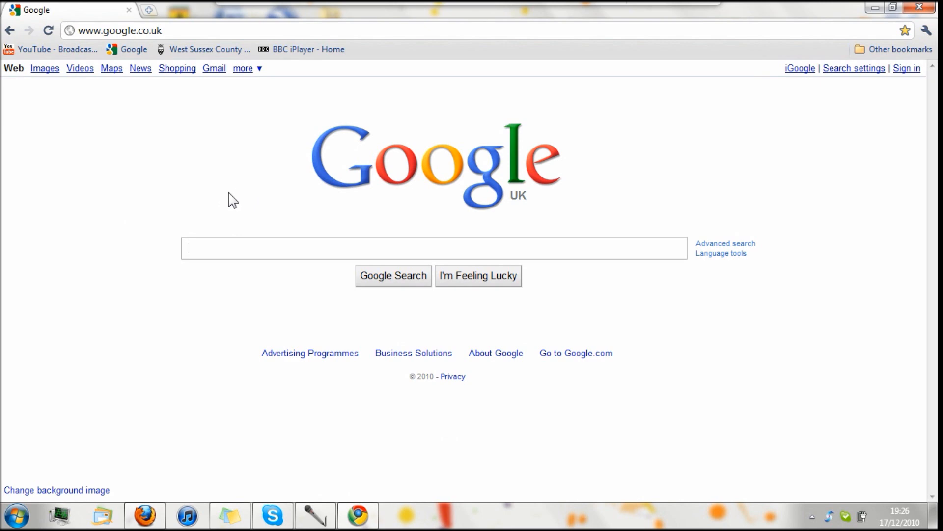
pyautogui.write('ou')
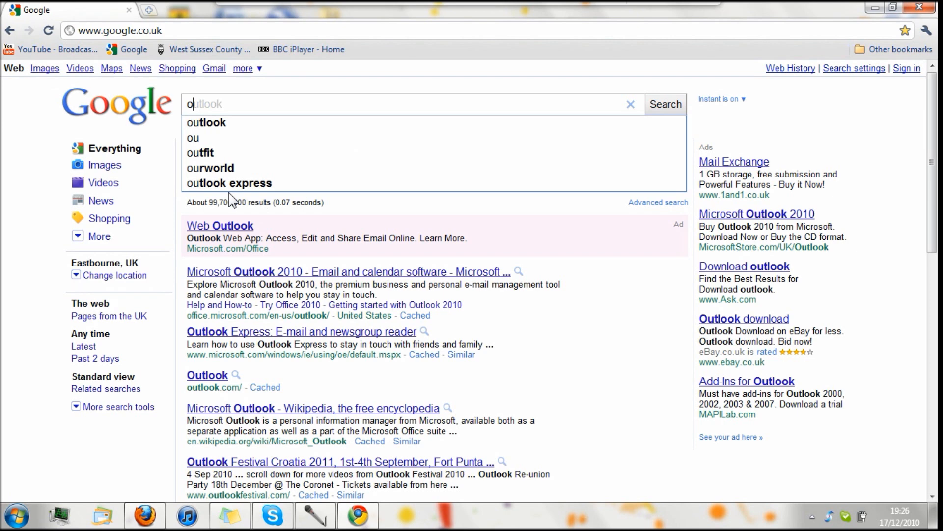
pyautogui.press('BackSpace')
pyautogui.write('youtu')
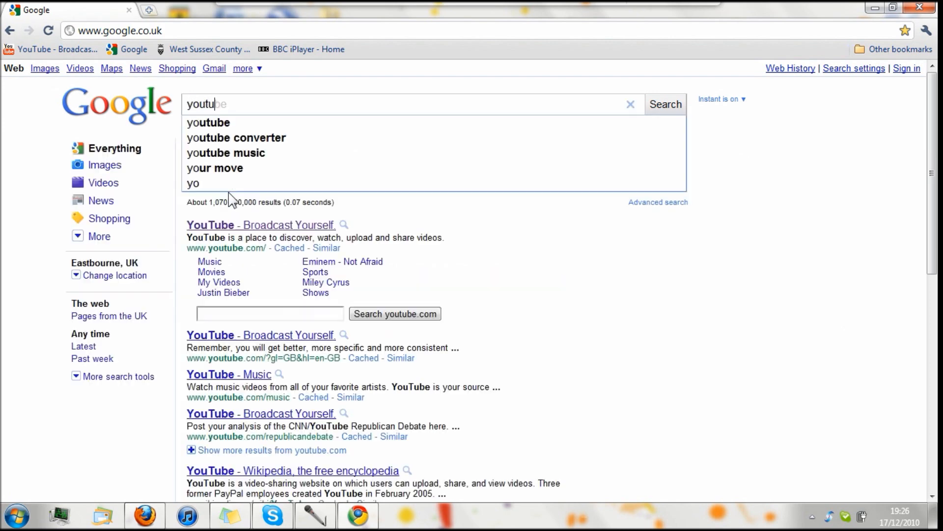
pyautogui.write('rb')
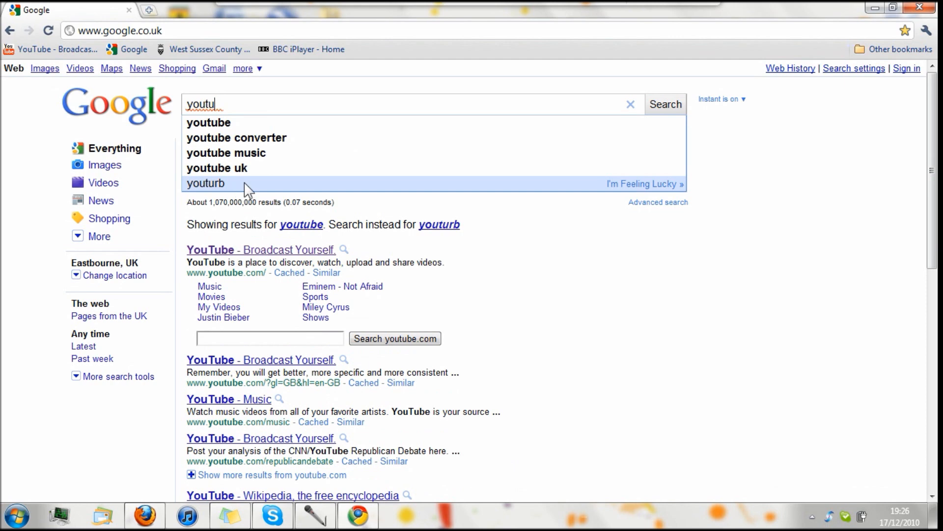
pyautogui.write('be')
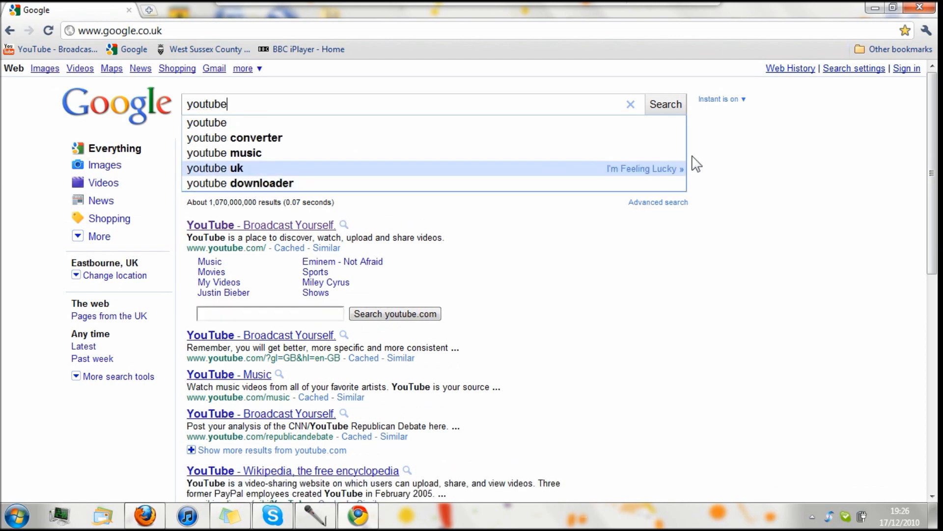
pyautogui.click(722, 98)
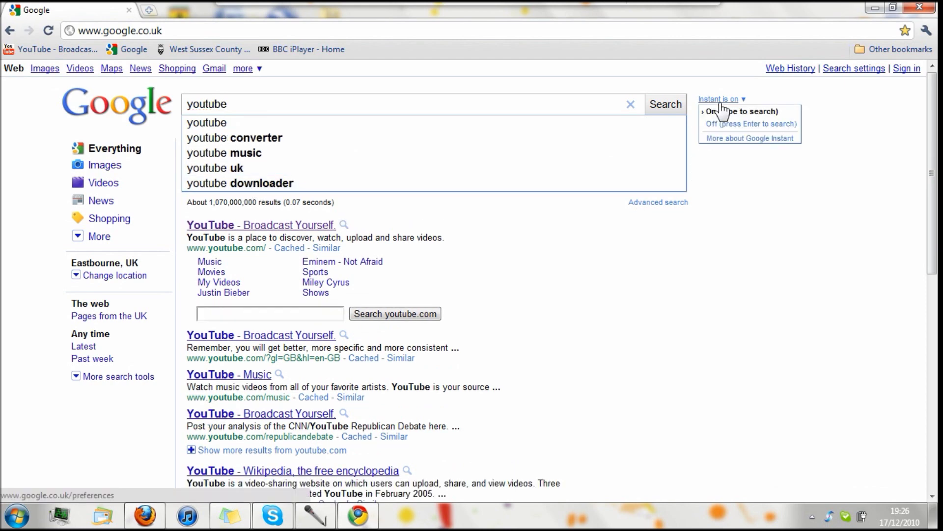
pyautogui.click(731, 136)
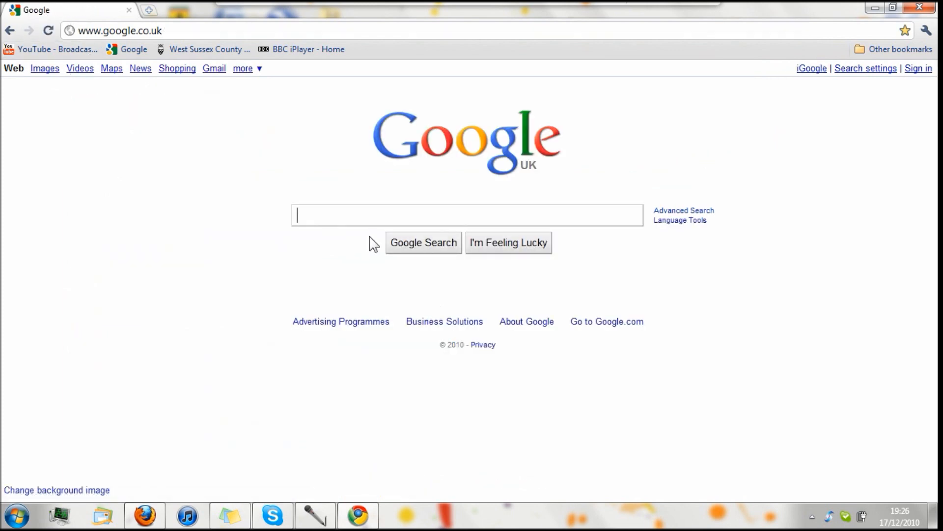
pyautogui.write('youtube')
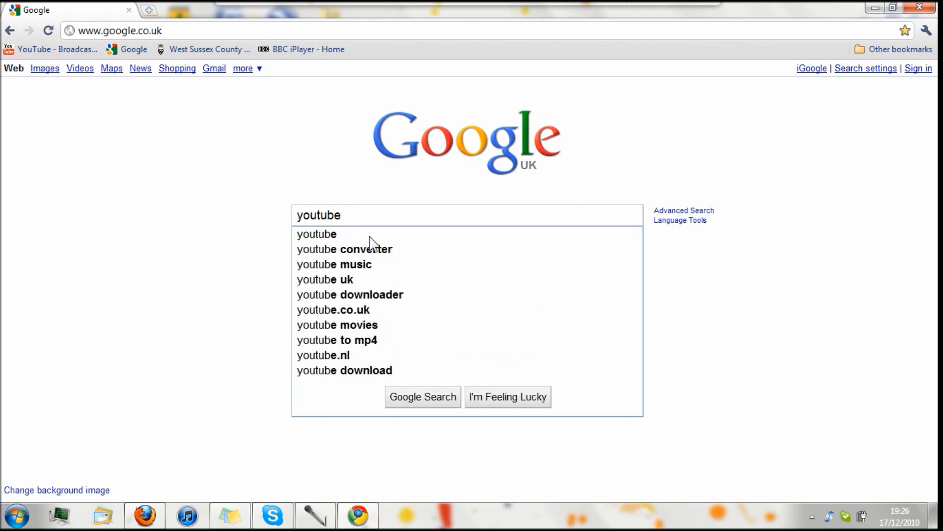
pyautogui.press('Return')
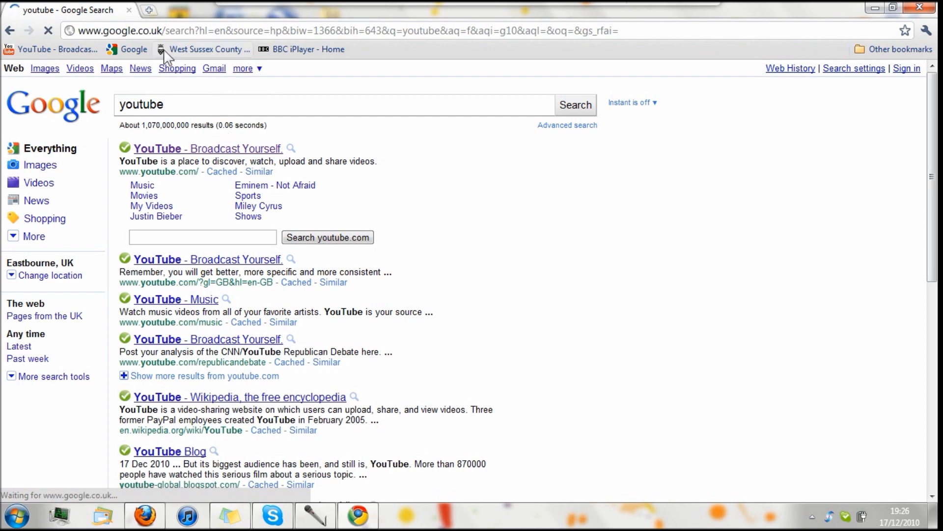
pyautogui.click(134, 49)
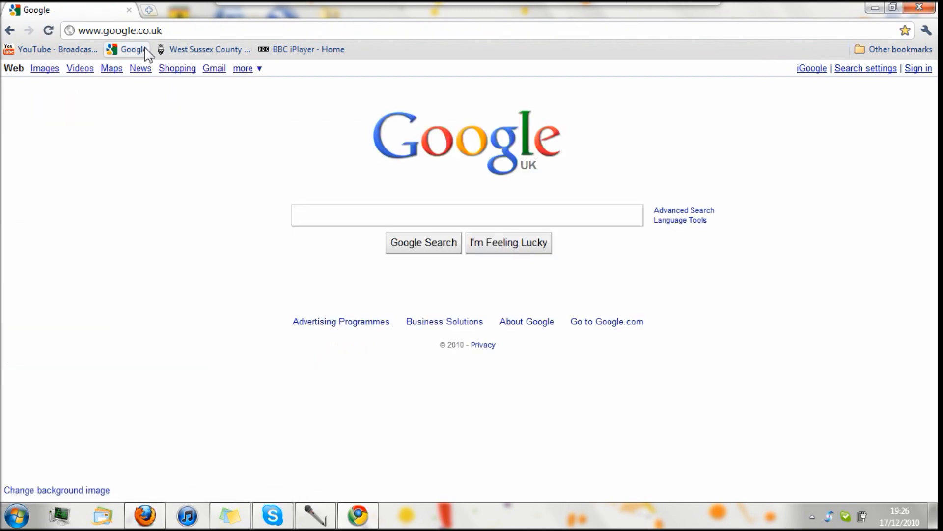
# Open and close a new blank tab, then browse the Other bookmarks folders list.
pyautogui.click(150, 10)
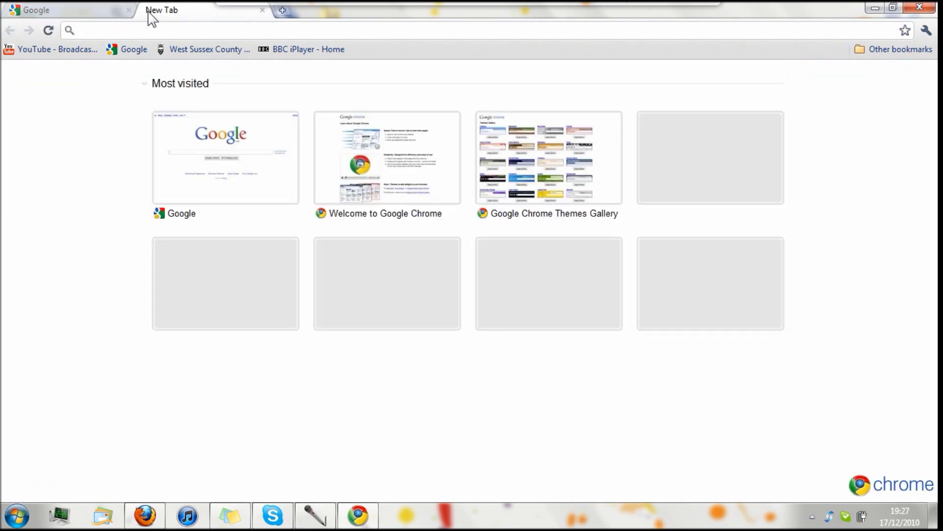
pyautogui.click(263, 10)
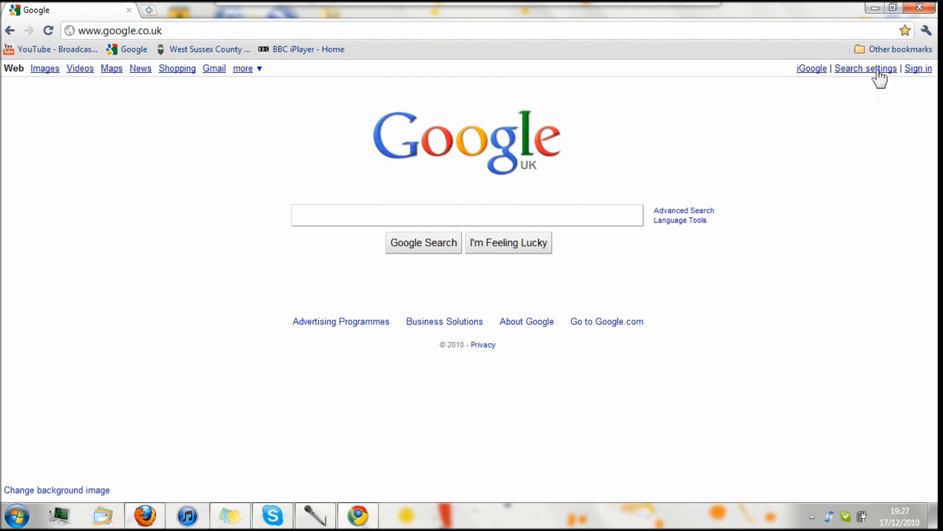
pyautogui.click(886, 50)
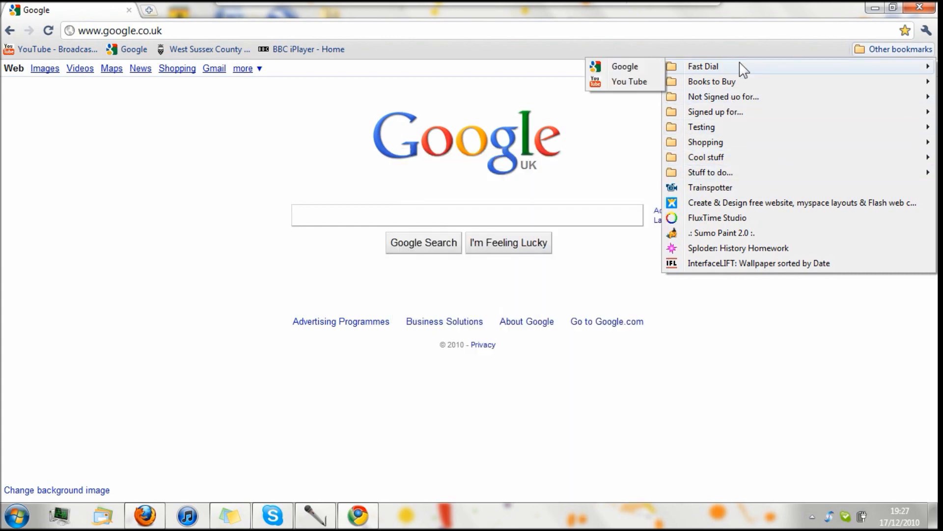
pyautogui.moveTo(723, 97)
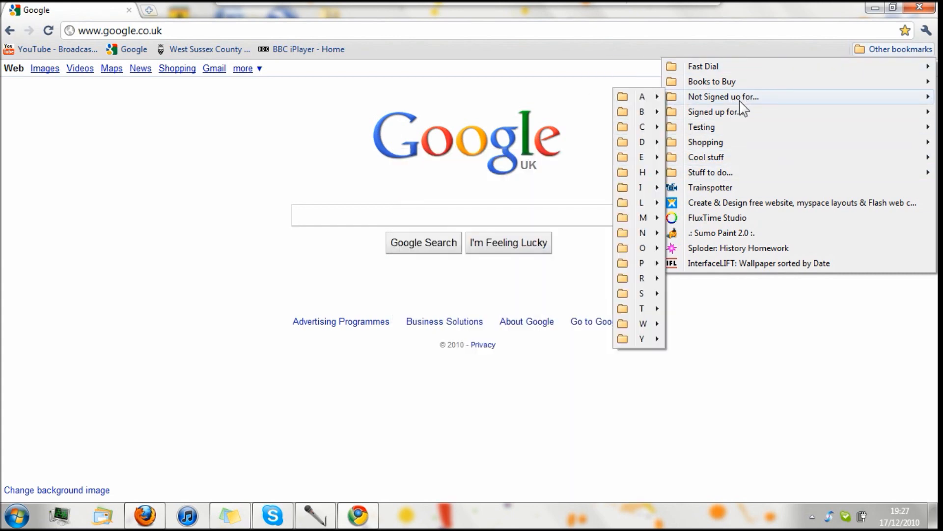
pyautogui.click(198, 286)
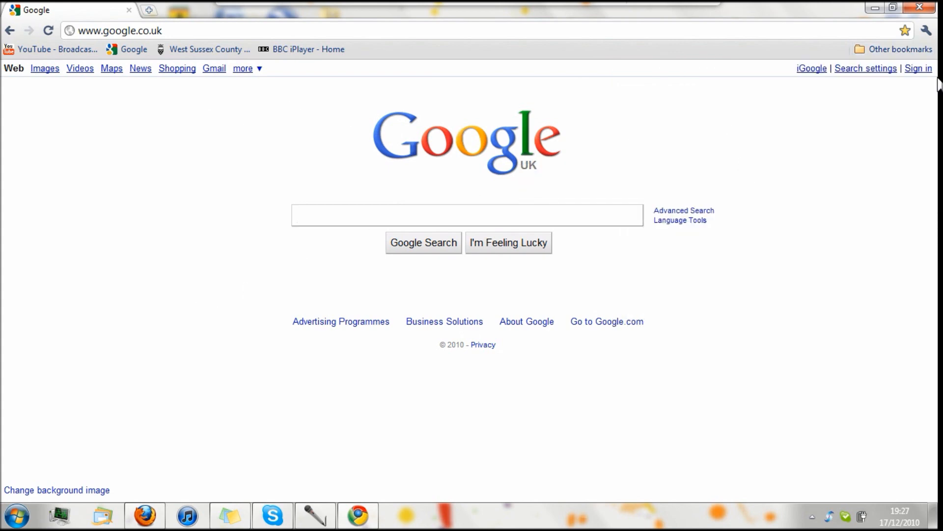
# Open the Bookmark Manager from the wrench menu.
pyautogui.click(928, 30)
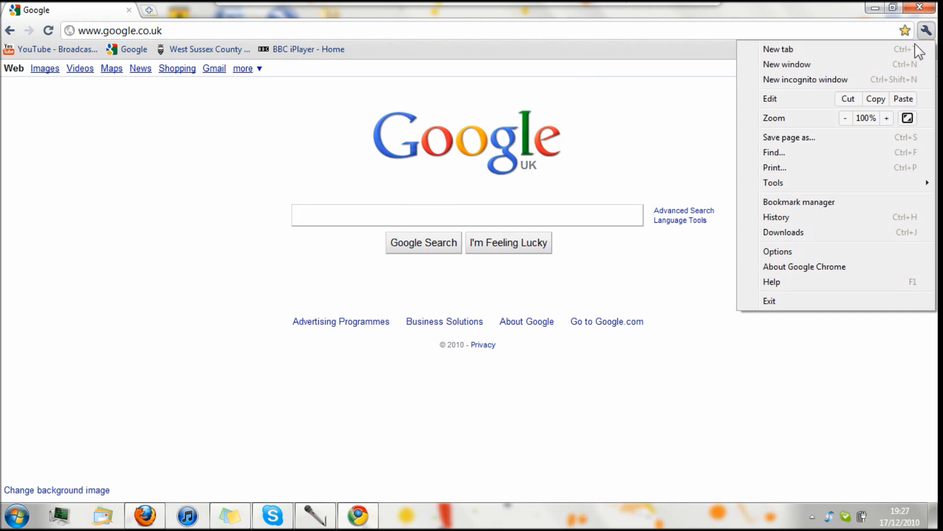
pyautogui.click(829, 202)
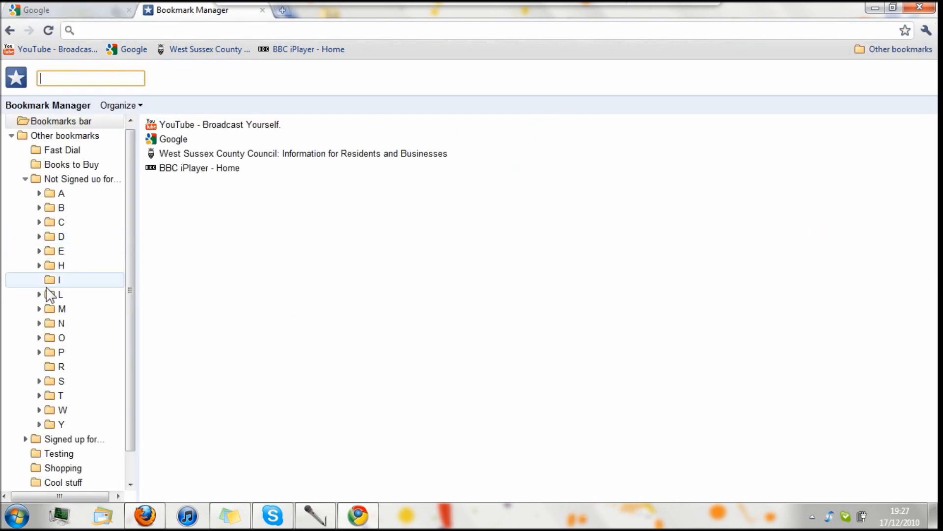
pyautogui.scroll(-1, 30, 272)
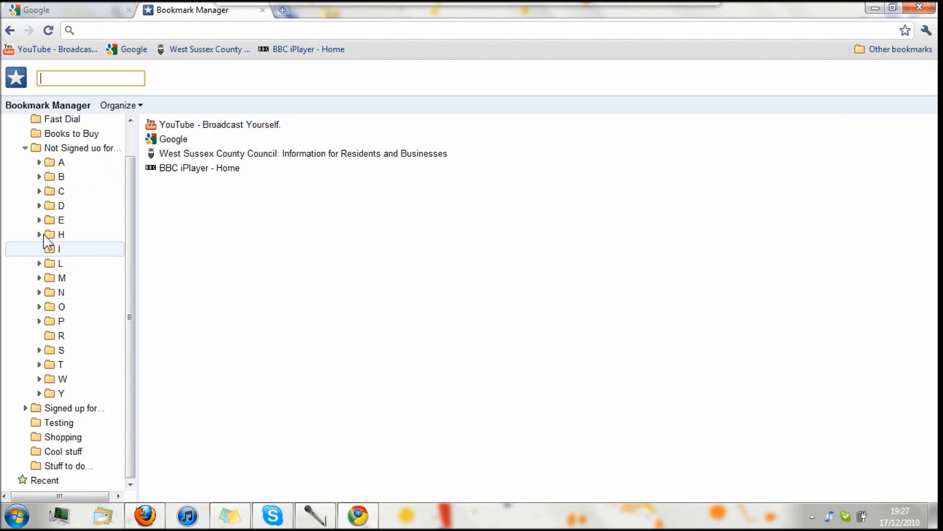
# Collapse the 'Not Signed up for' subfolder and the Other bookmarks folder.
pyautogui.click(25, 148)
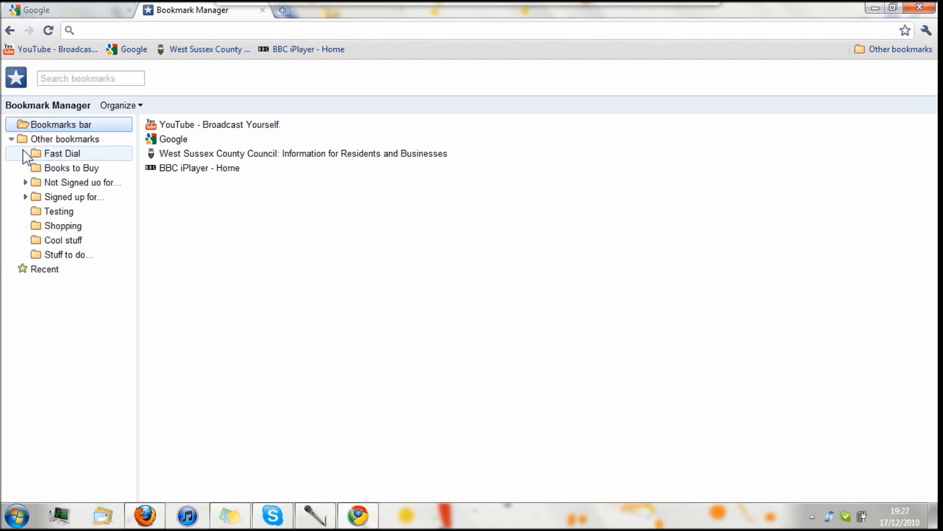
pyautogui.click(12, 139)
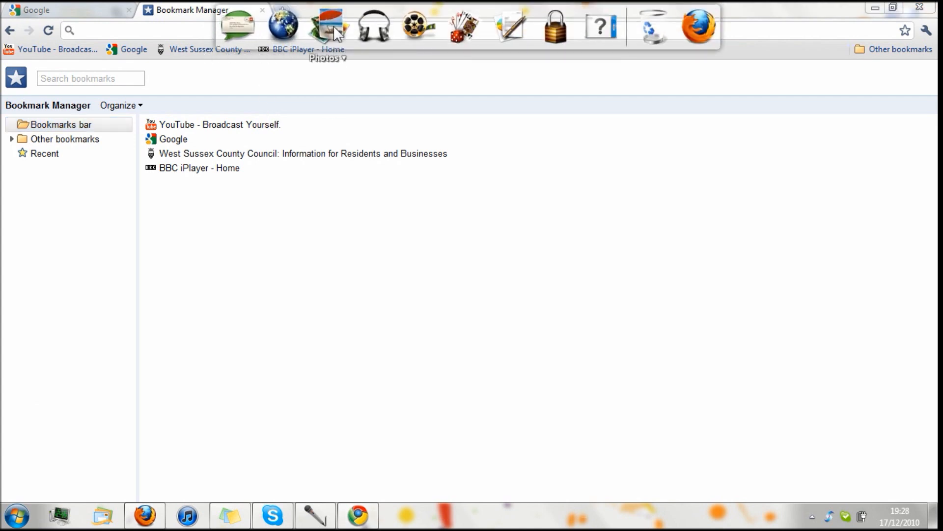
# Shut down the Dell Dock via its right-click menu and confirm with Yes.
pyautogui.rightClick(347, 30)
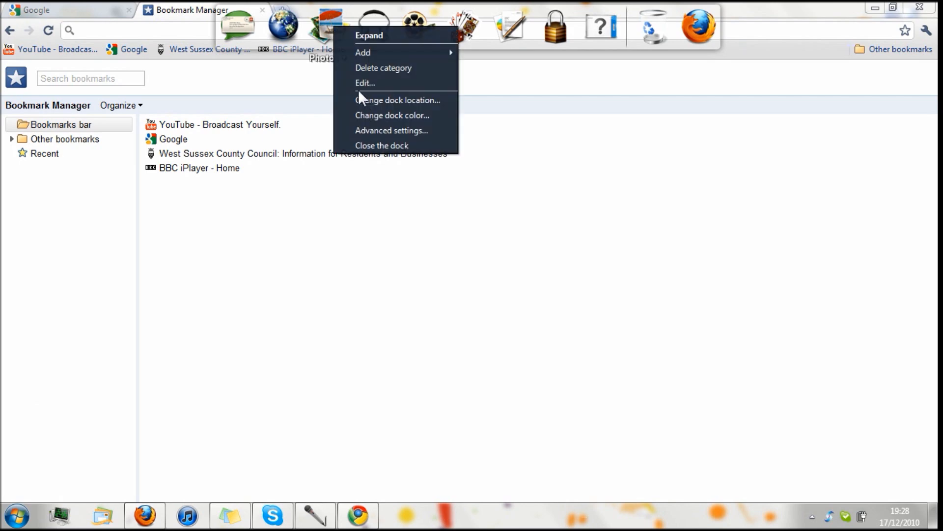
pyautogui.click(366, 147)
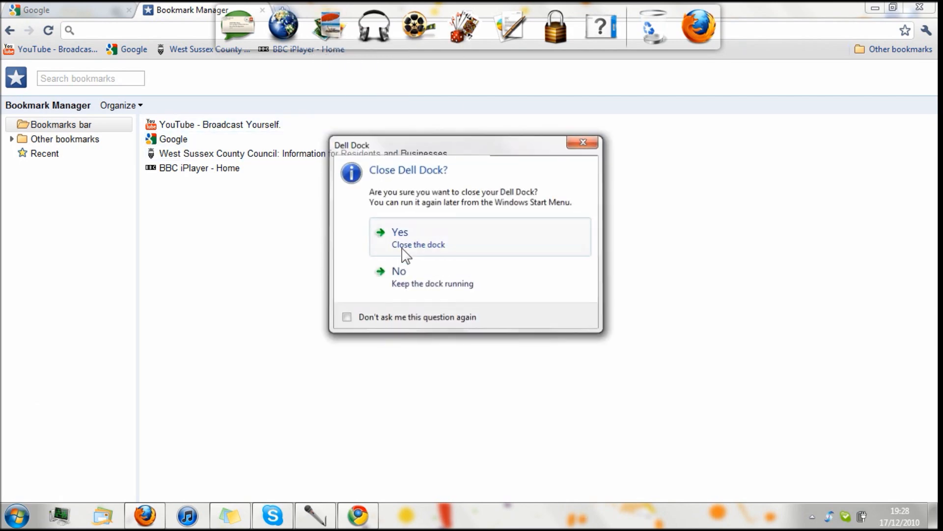
pyautogui.click(405, 254)
# Close the Bookmark Manager tab and bring up the wrench menu over Google UK.
pyautogui.click(262, 10)
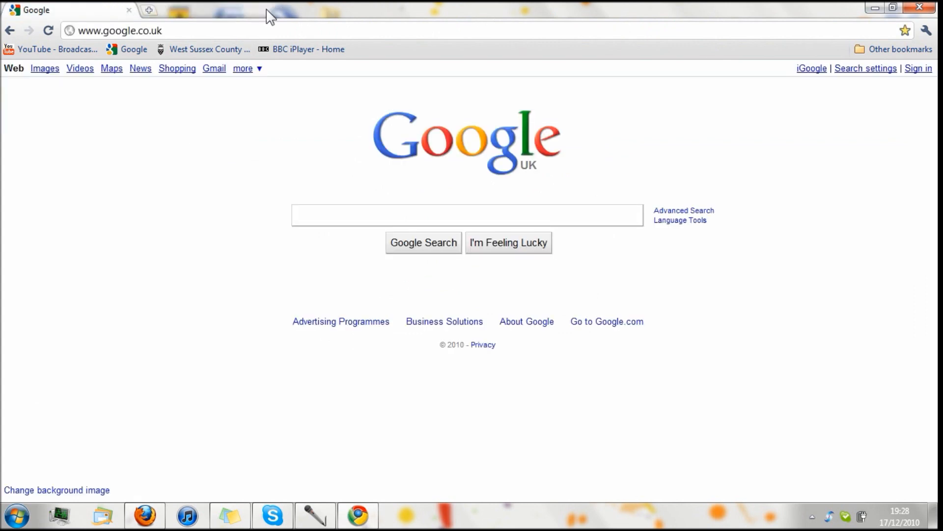
pyautogui.click(927, 31)
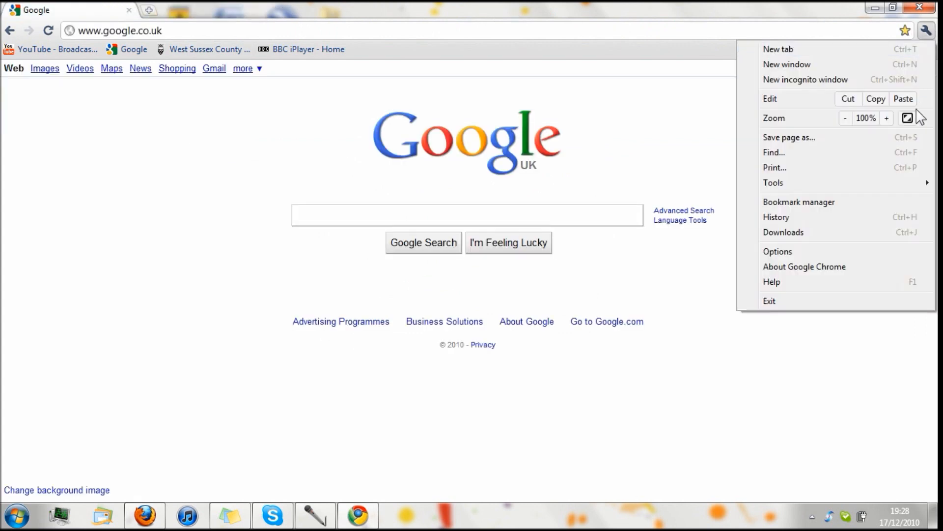
# Zoom the Google page up to 248% and back down to 100%.
pyautogui.click(886, 118)
pyautogui.click(886, 118)
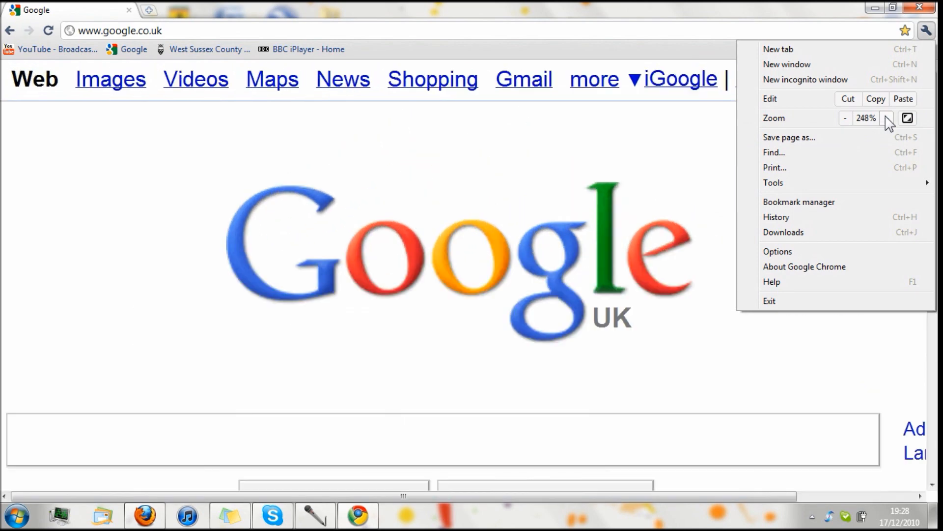
pyautogui.click(848, 118)
pyautogui.click(848, 118)
pyautogui.click(848, 119)
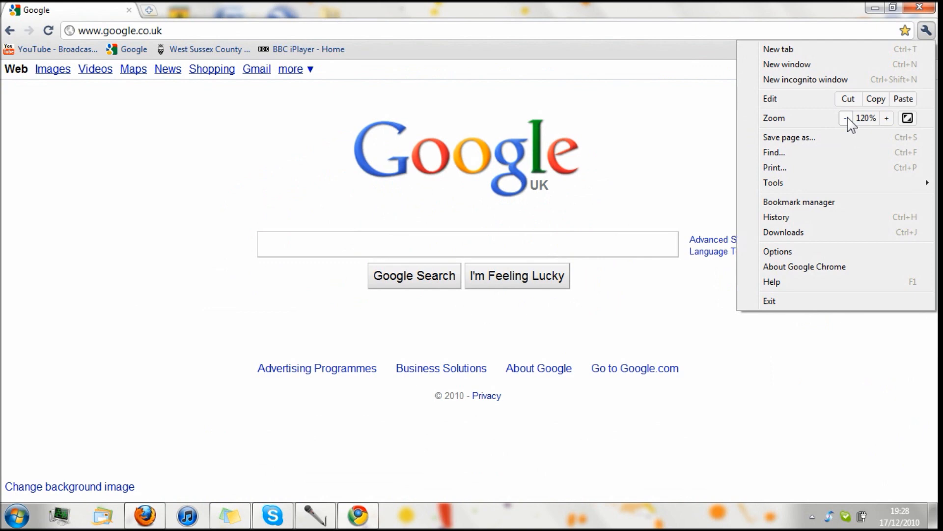
# Switch the browser to full screen, then leave full screen mode.
pyautogui.click(908, 118)
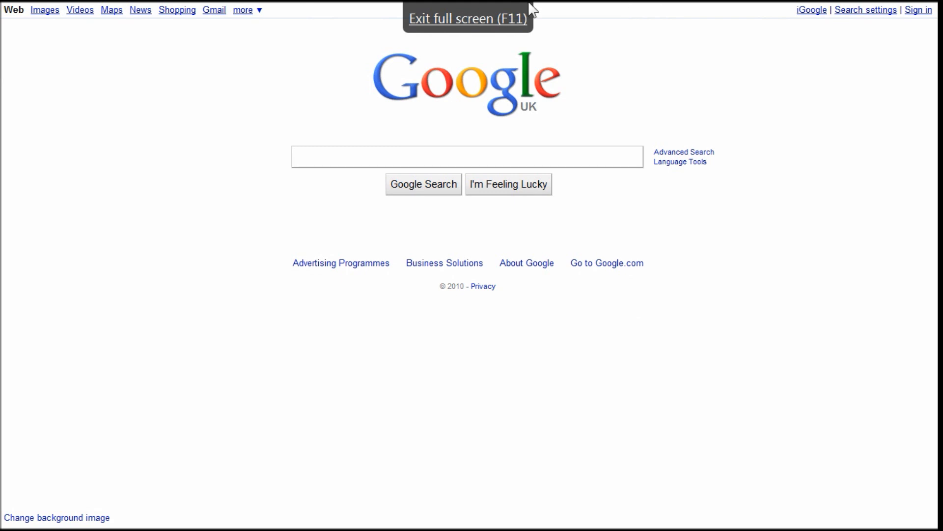
pyautogui.click(478, 27)
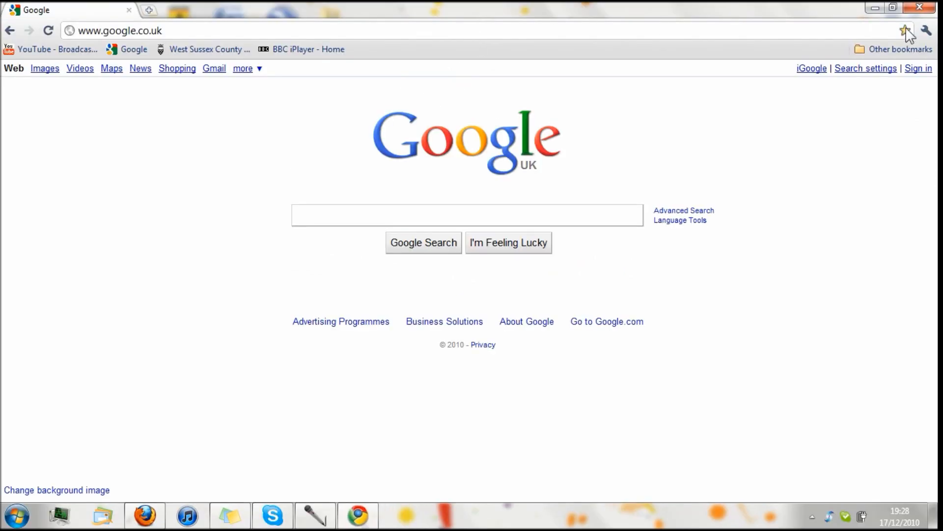
# Bring up the wrench menu to reach the History page.
pyautogui.click(925, 31)
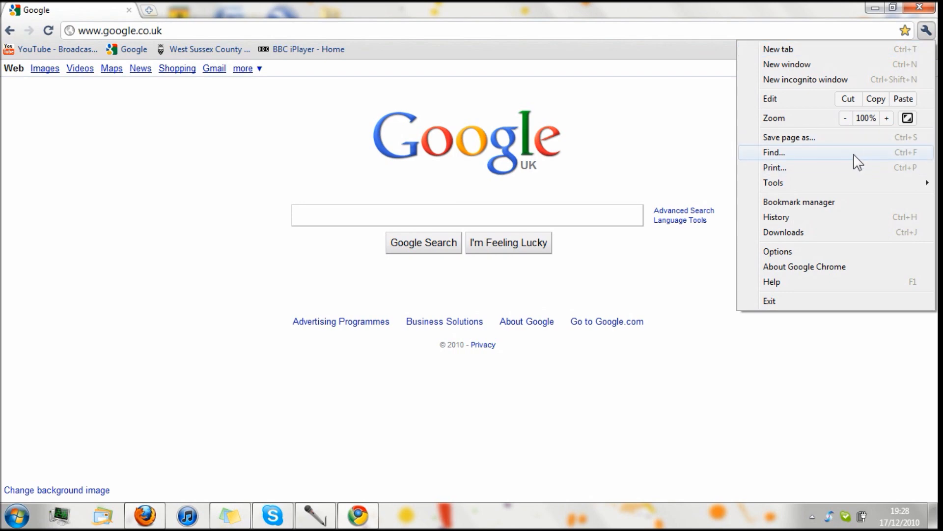
pyautogui.moveTo(773, 182)
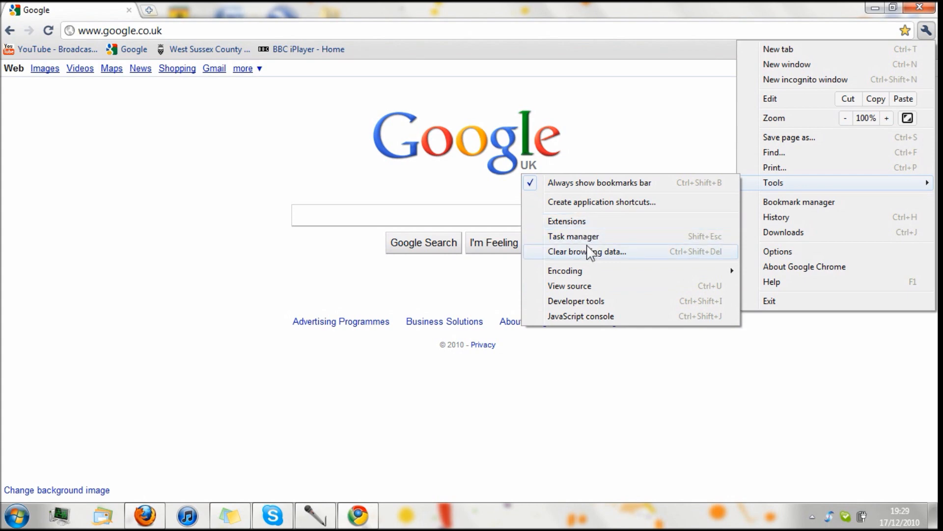
# View the browsing History, close it, then view Downloads from the wrench menu and close it.
pyautogui.click(804, 218)
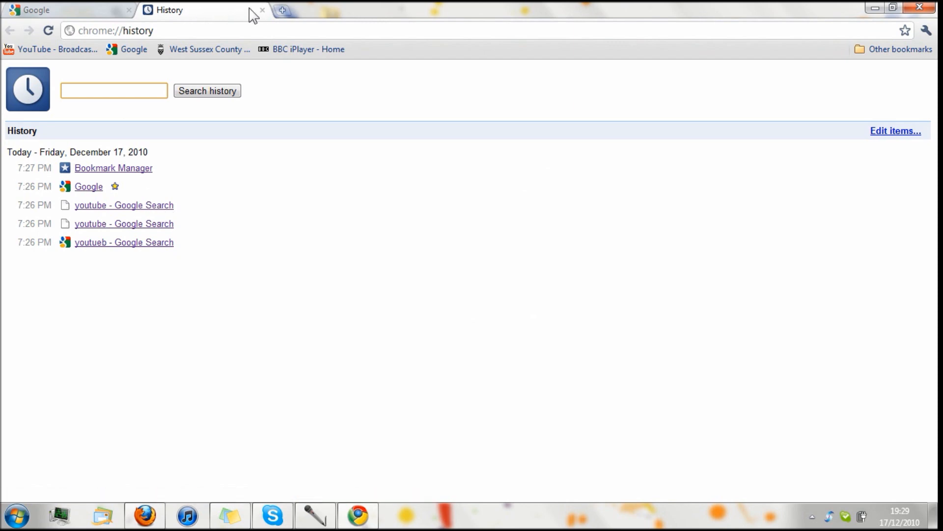
pyautogui.click(261, 10)
pyautogui.click(927, 30)
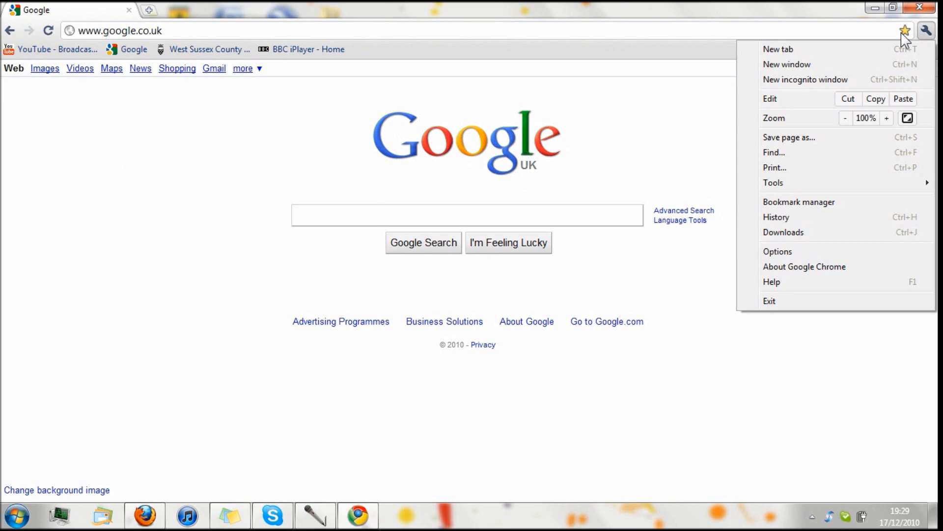
pyautogui.click(820, 231)
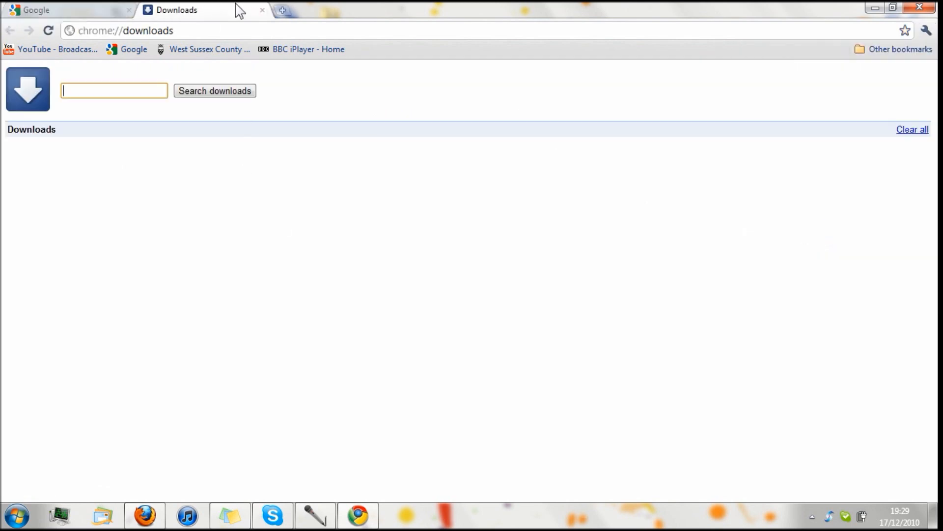
pyautogui.click(262, 10)
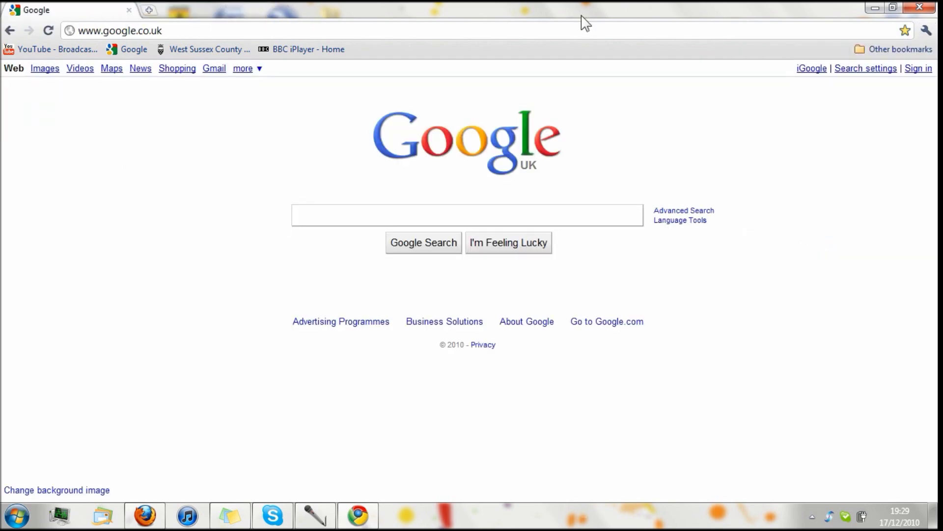
# Review the Options window's Personal Stuff and Under the Hood sections, then close it.
pyautogui.click(927, 31)
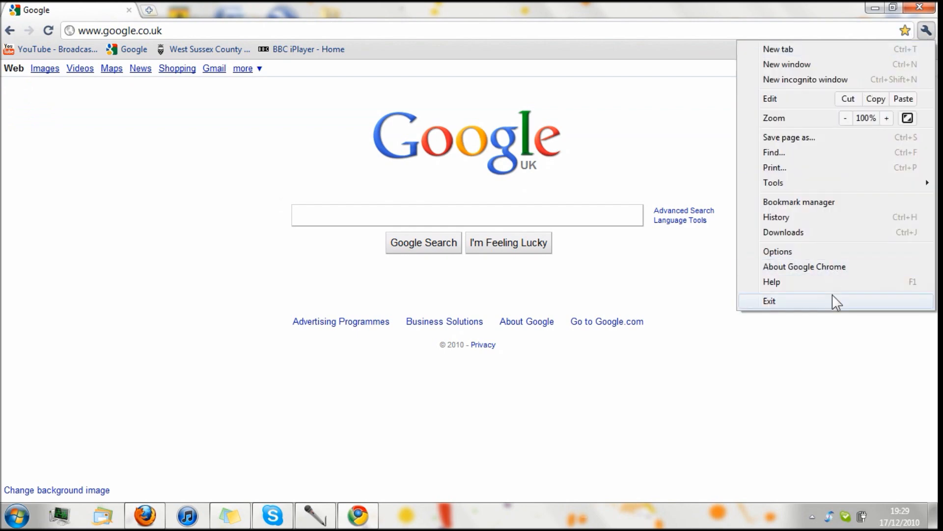
pyautogui.click(803, 252)
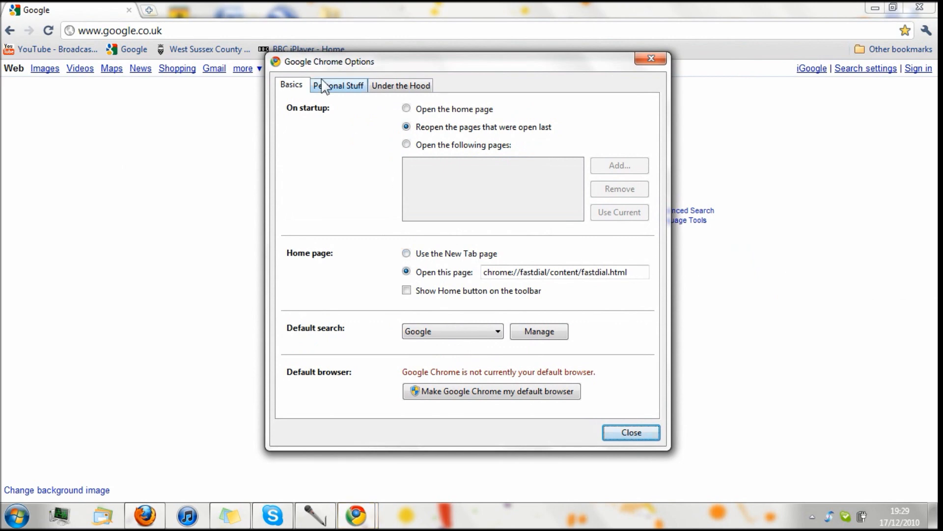
pyautogui.click(335, 86)
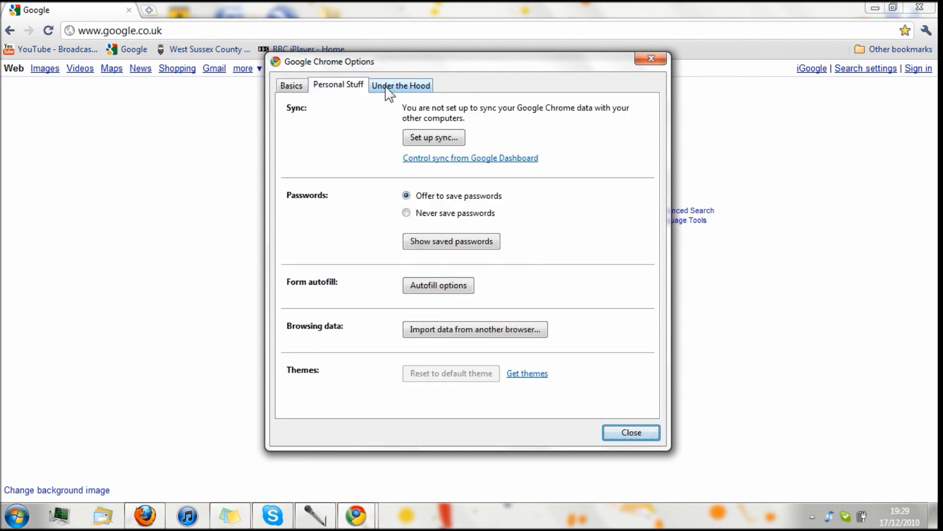
pyautogui.click(391, 86)
pyautogui.click(611, 429)
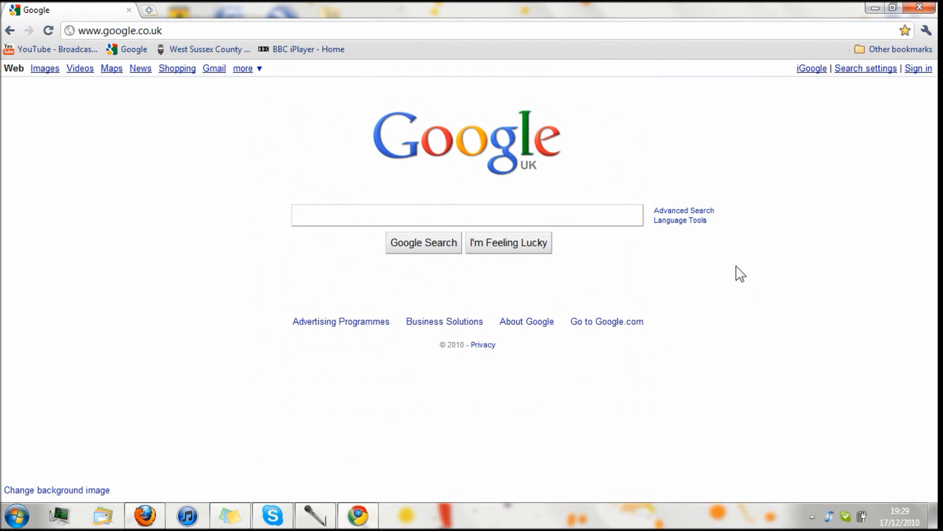
# Bring up Chrome's About dialog showing version 8.0.552.224 is up to date.
pyautogui.click(927, 30)
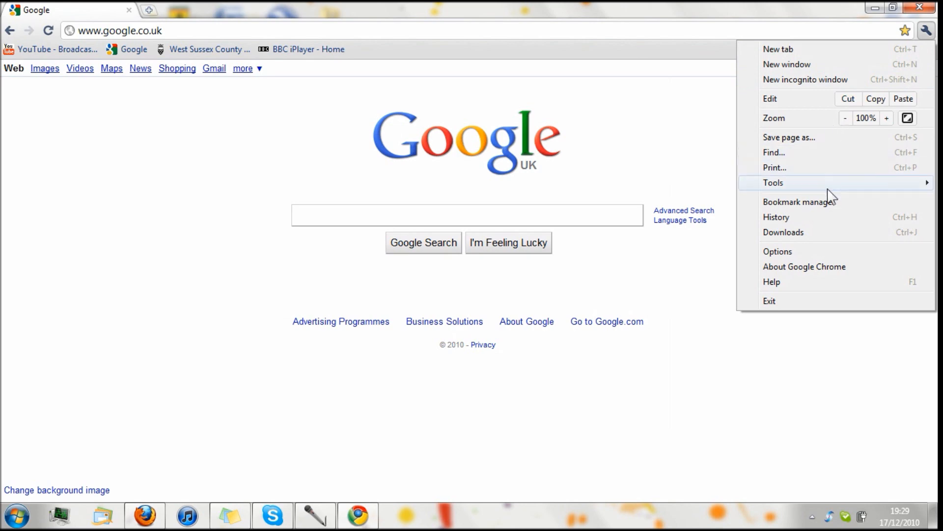
pyautogui.click(818, 266)
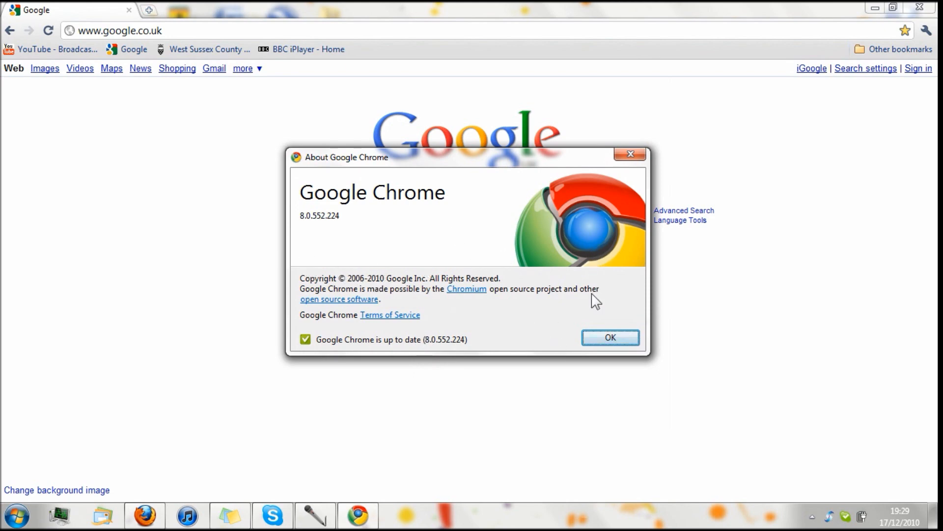
# Dismiss the About dialog and visit the Google Chrome Help pages from the wrench menu.
pyautogui.click(610, 338)
pyautogui.click(926, 31)
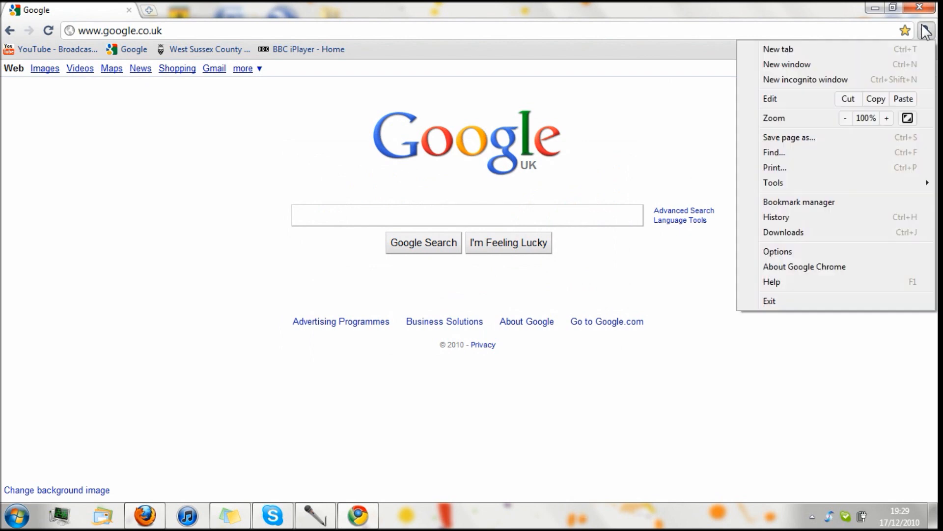
pyautogui.click(800, 282)
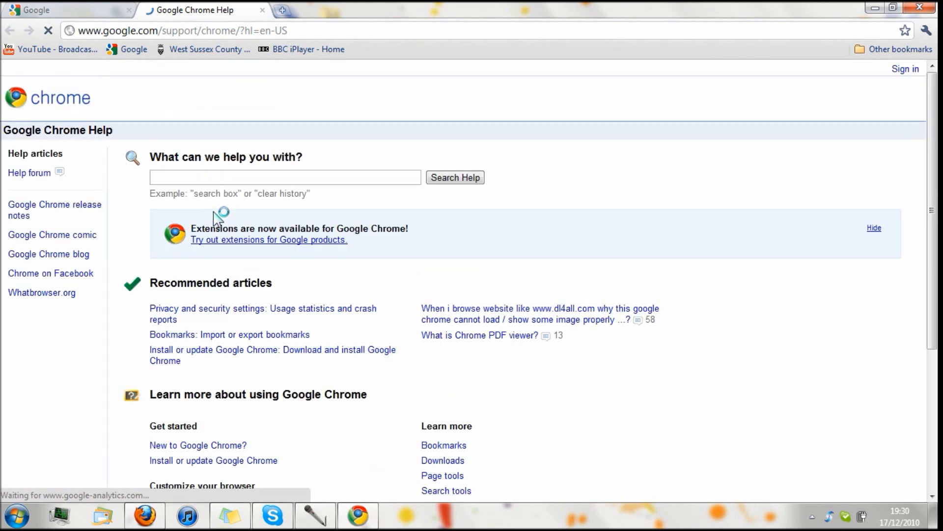
pyautogui.click(213, 179)
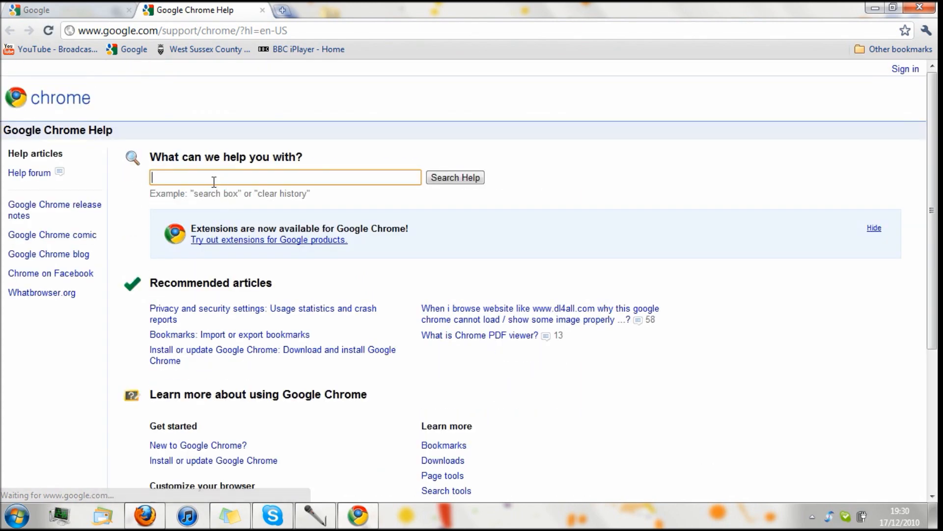
# Close the Chrome Help tab, dismiss the wrench menu and focus Google UK's search box.
pyautogui.click(263, 10)
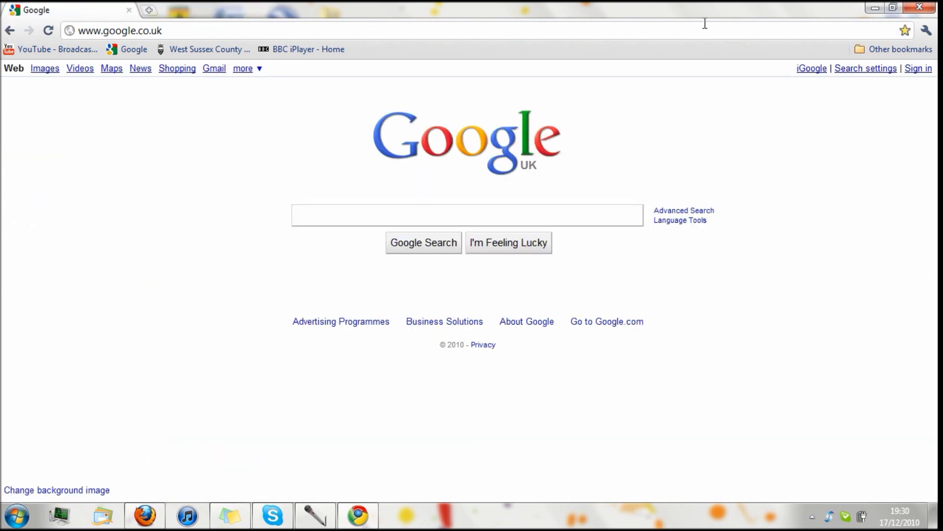
pyautogui.click(927, 31)
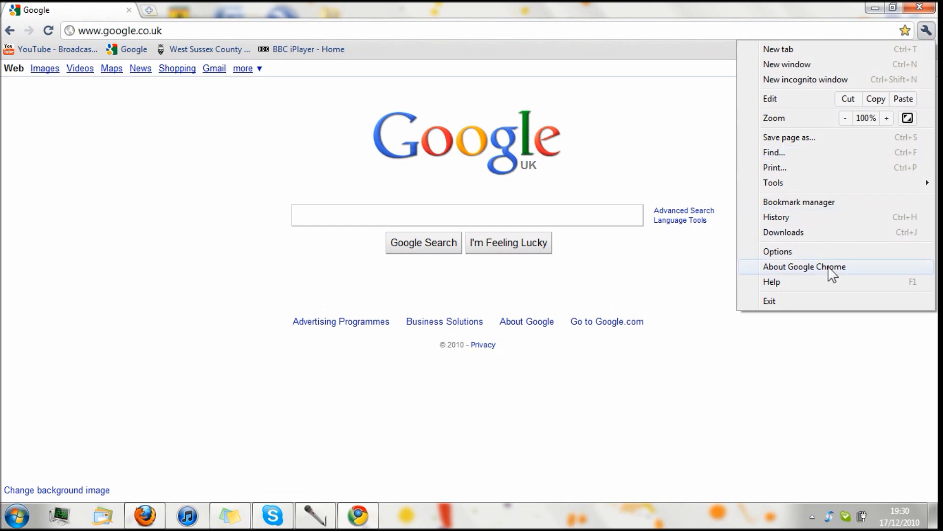
pyautogui.click(95, 202)
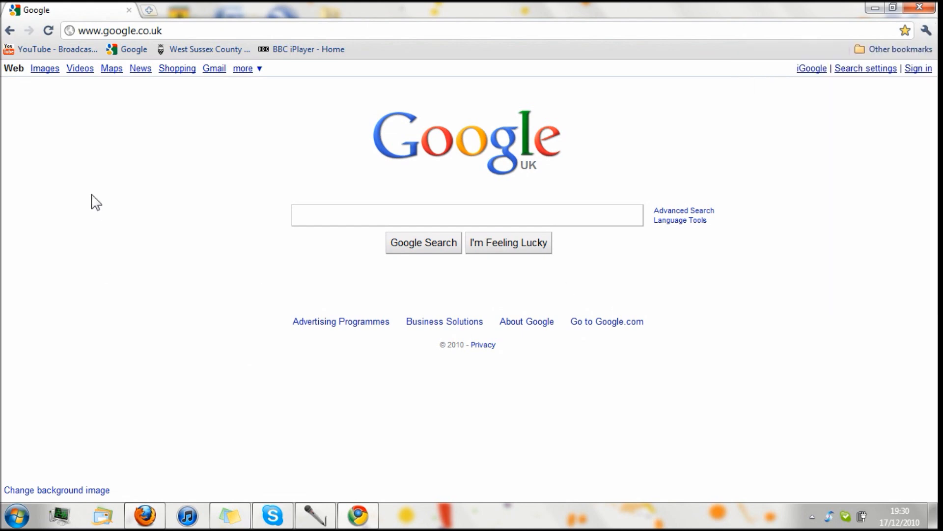
pyautogui.click(355, 210)
pyautogui.write('imslp')
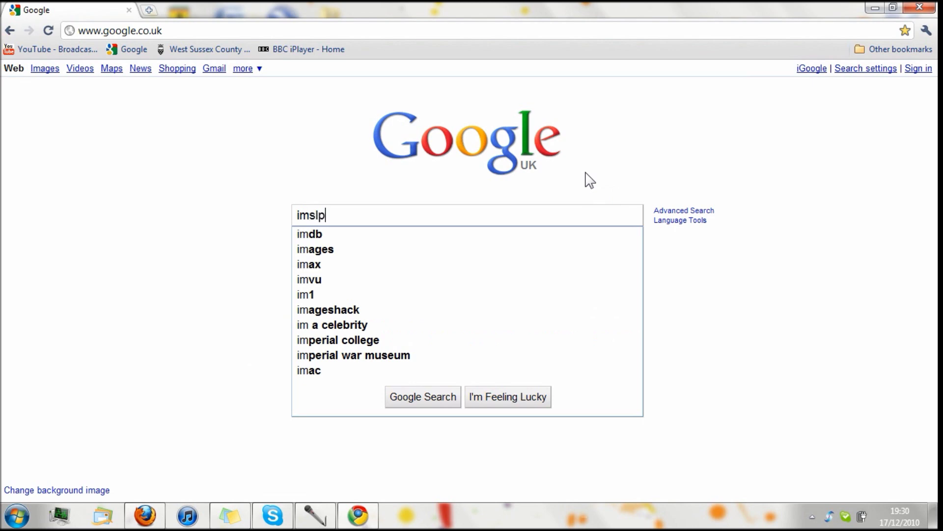
# Search Google for imslp and go to imslp.org from the results.
pyautogui.press('Return')
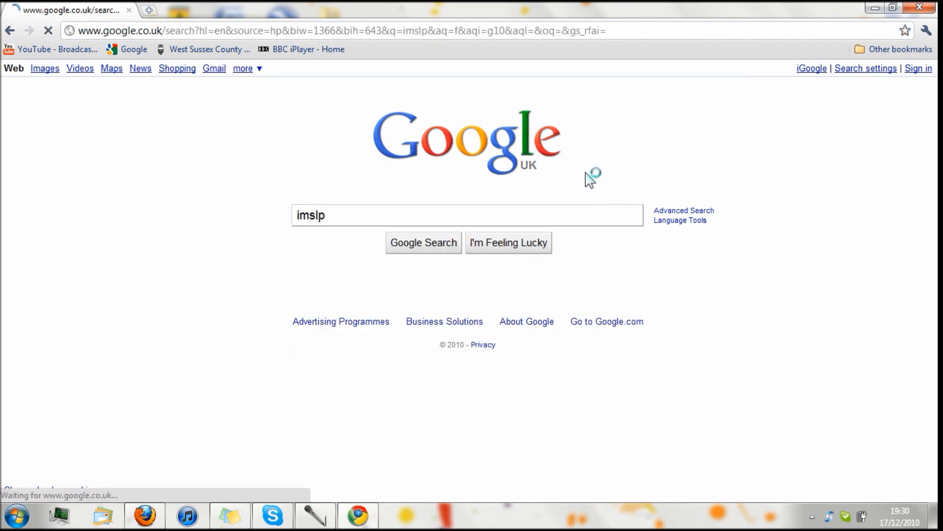
pyautogui.click(174, 149)
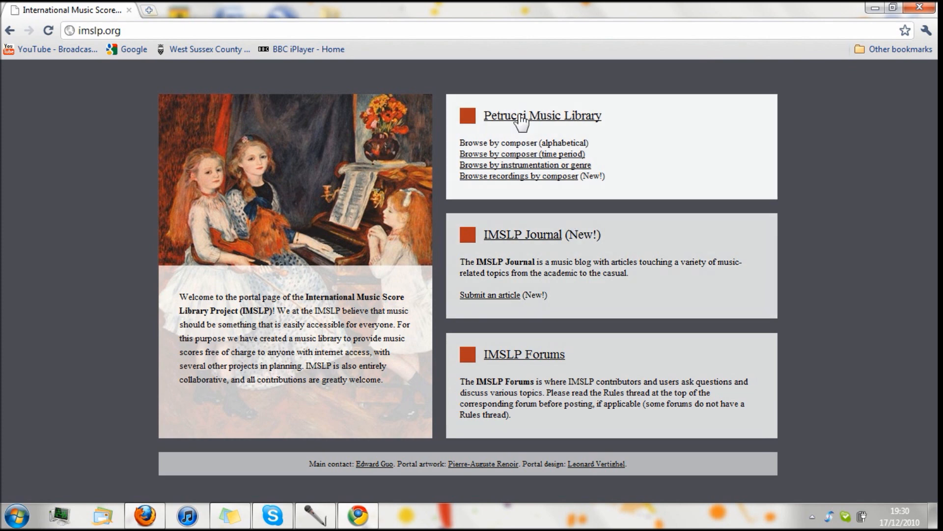
# Bookmark the IMSLP portal page into the Fun folder via the star and bookmark editor.
pyautogui.click(906, 31)
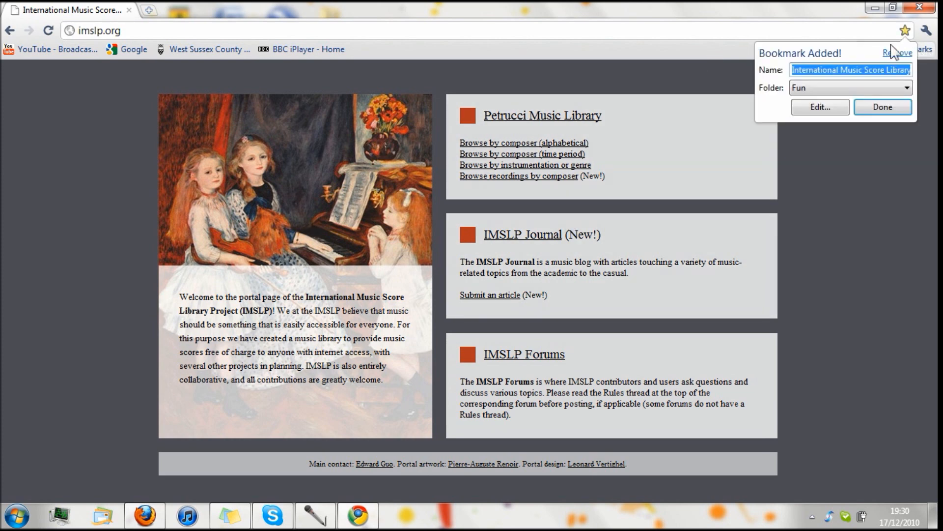
pyautogui.click(800, 88)
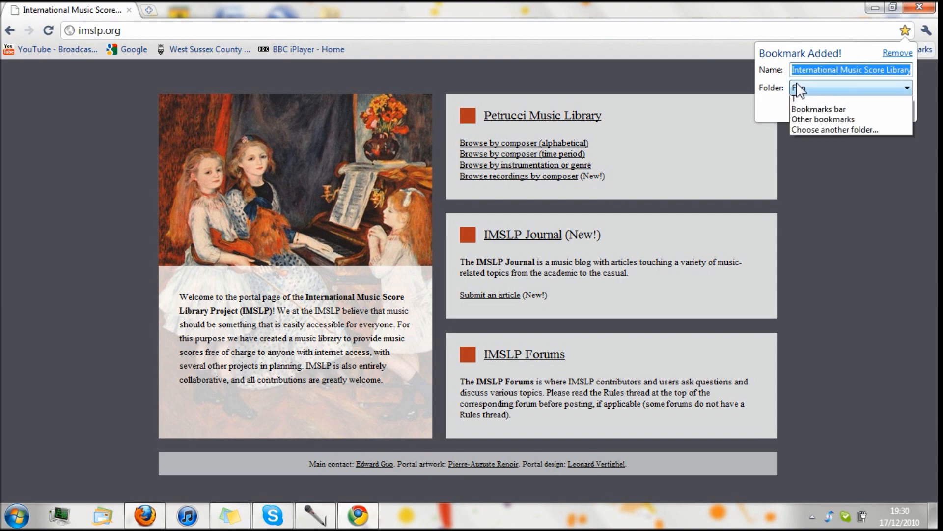
pyautogui.click(797, 101)
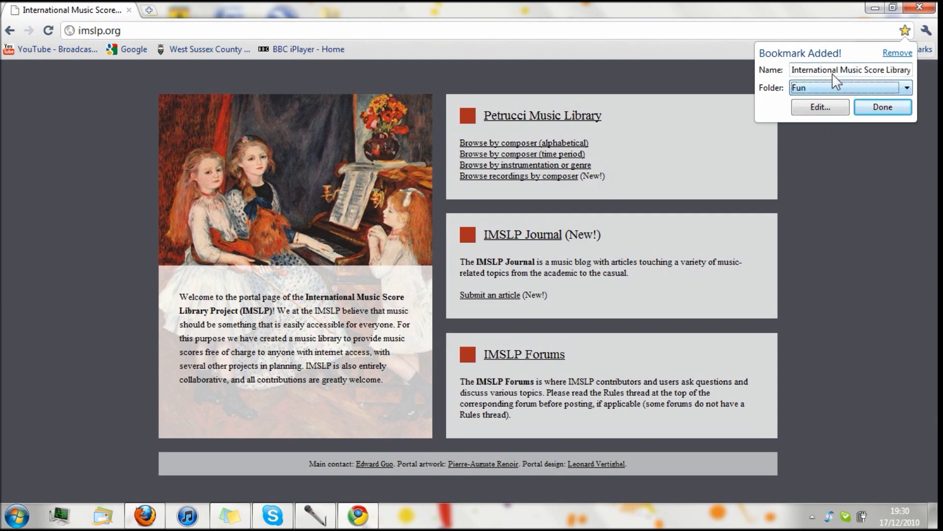
pyautogui.click(818, 105)
pyautogui.click(597, 103)
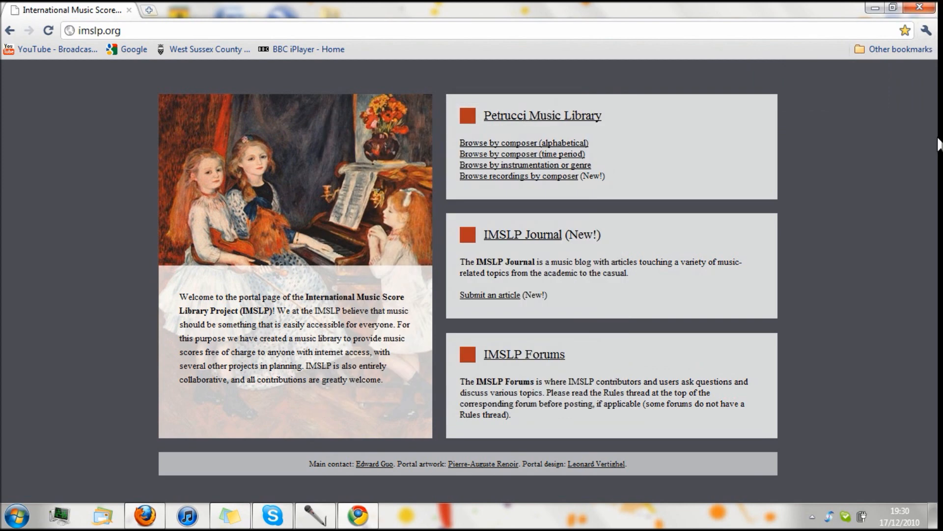
# Recheck the bookmark bubble, dismiss it and go to IMSLP's alphabetical composers list.
pyautogui.click(905, 30)
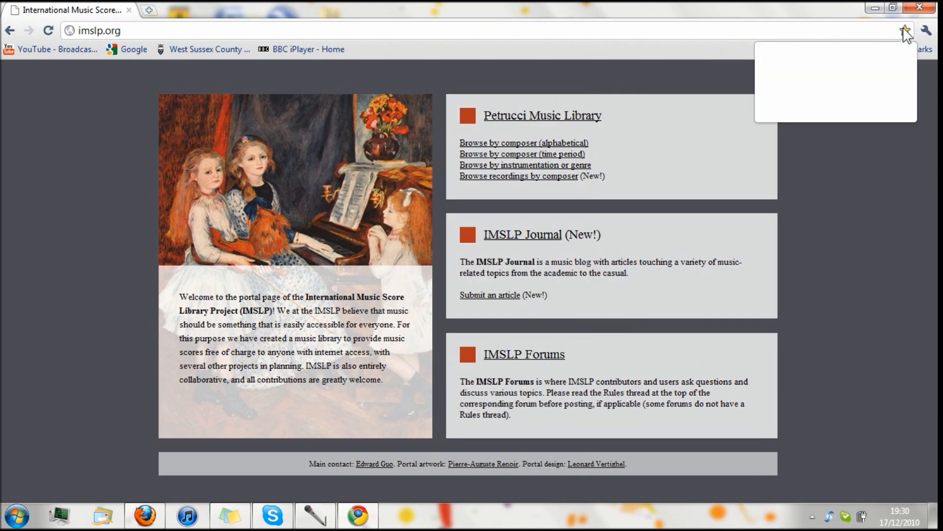
pyautogui.click(898, 53)
pyautogui.click(505, 143)
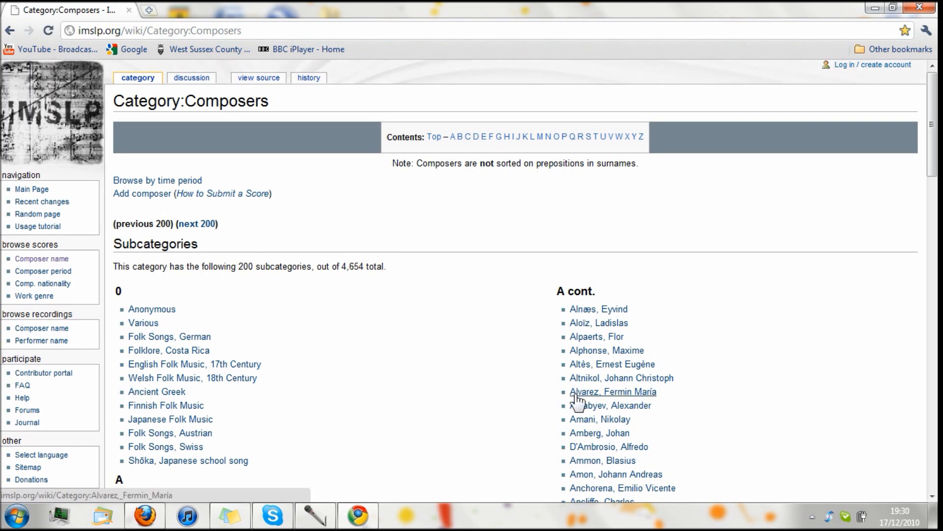
# From Alvarez, Fermin María's page get the Los ojos negros complete score PDF, accepting the disclaimer, then return to Google UK.
pyautogui.click(575, 395)
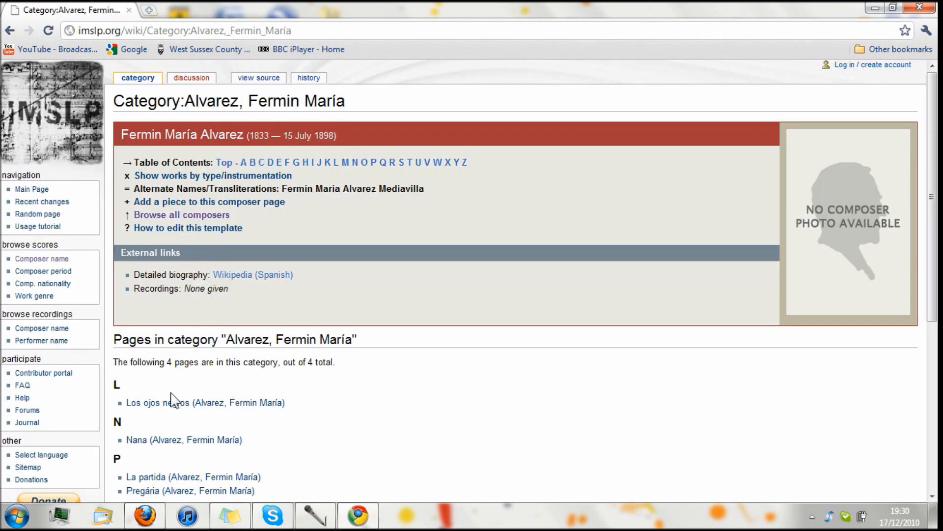
pyautogui.click(161, 404)
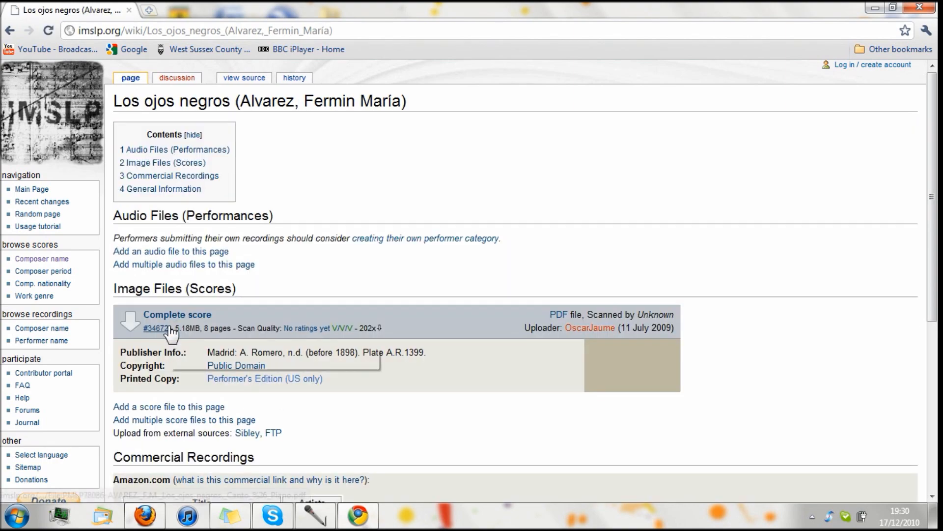
pyautogui.scroll(-3, 171, 332)
pyautogui.scroll(-3, 171, 332)
pyautogui.scroll(5, 177, 284)
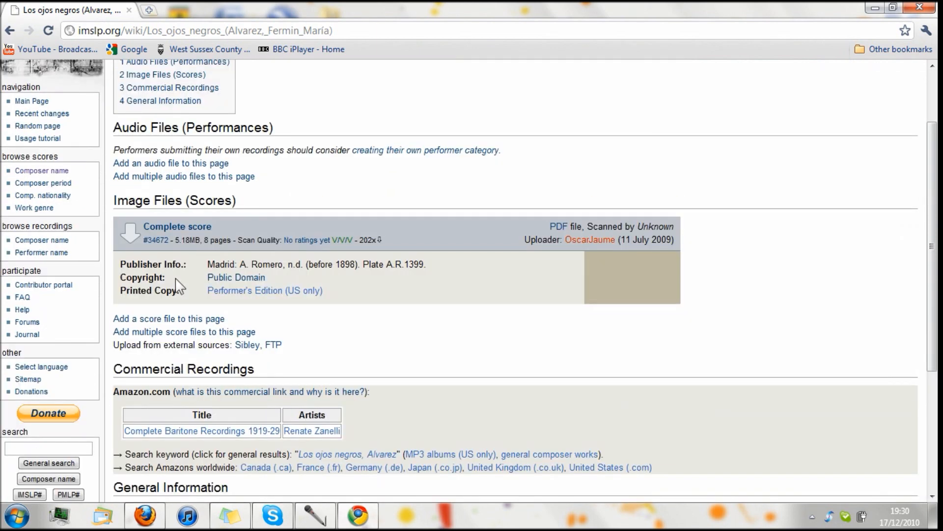
pyautogui.click(177, 226)
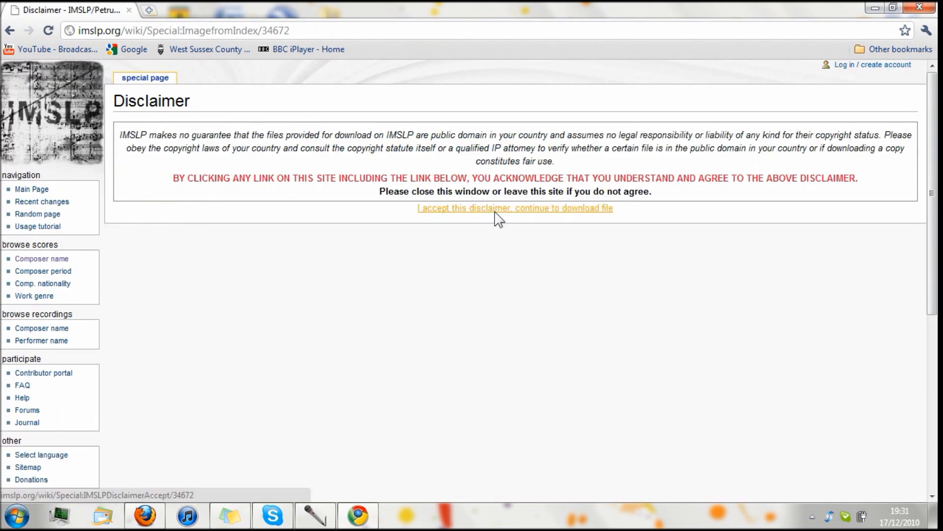
pyautogui.click(498, 214)
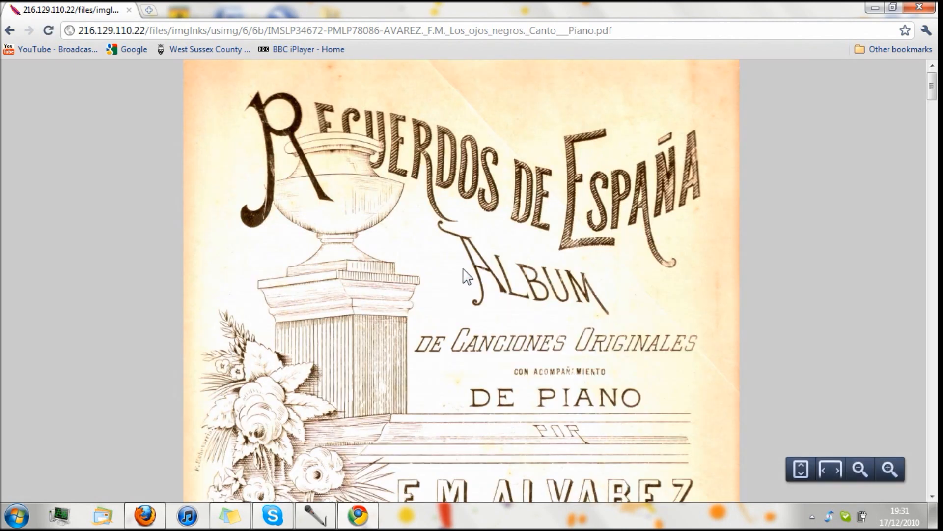
pyautogui.scroll(-1, 846, 147)
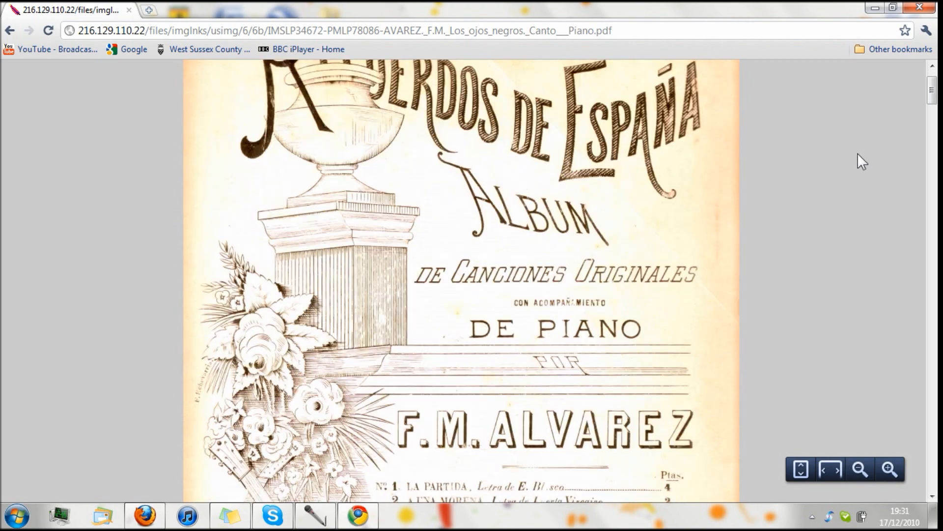
pyautogui.moveTo(931, 91); pyautogui.dragTo(931, 416)
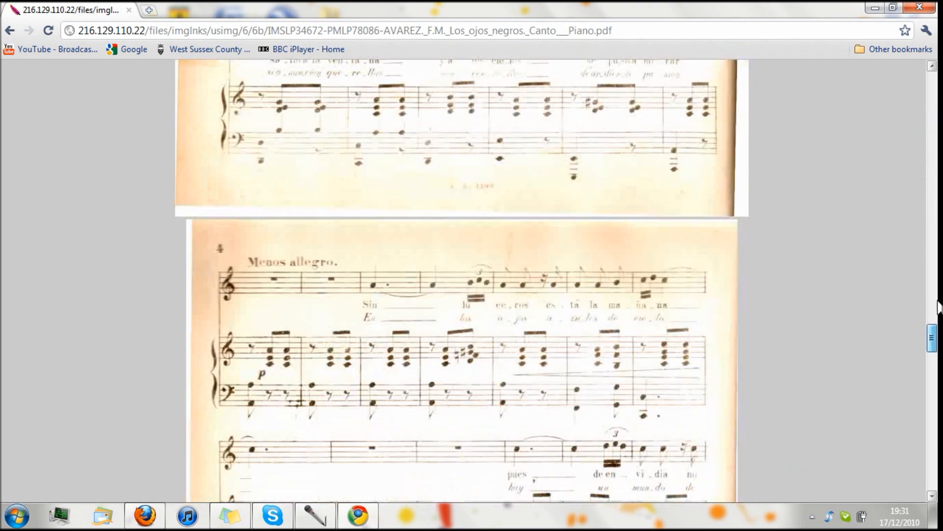
pyautogui.moveTo(932, 417); pyautogui.dragTo(932, 74)
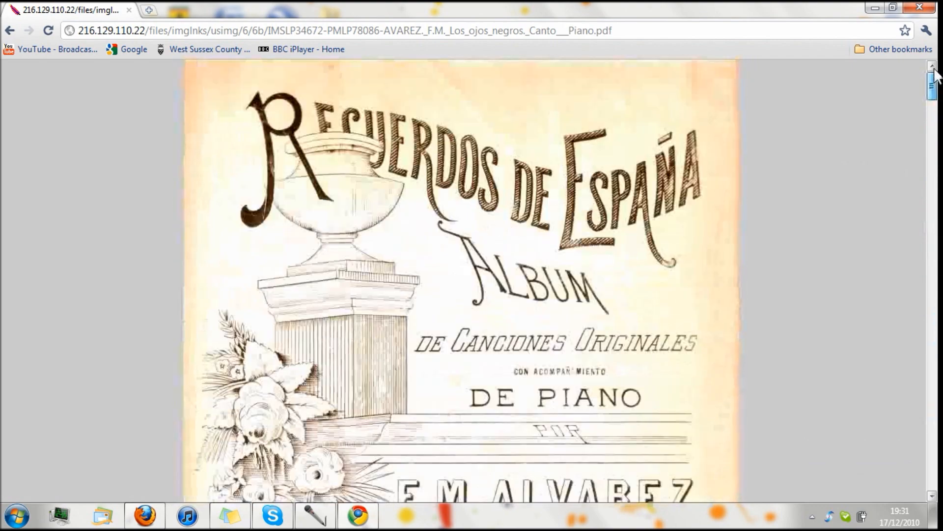
pyautogui.click(135, 49)
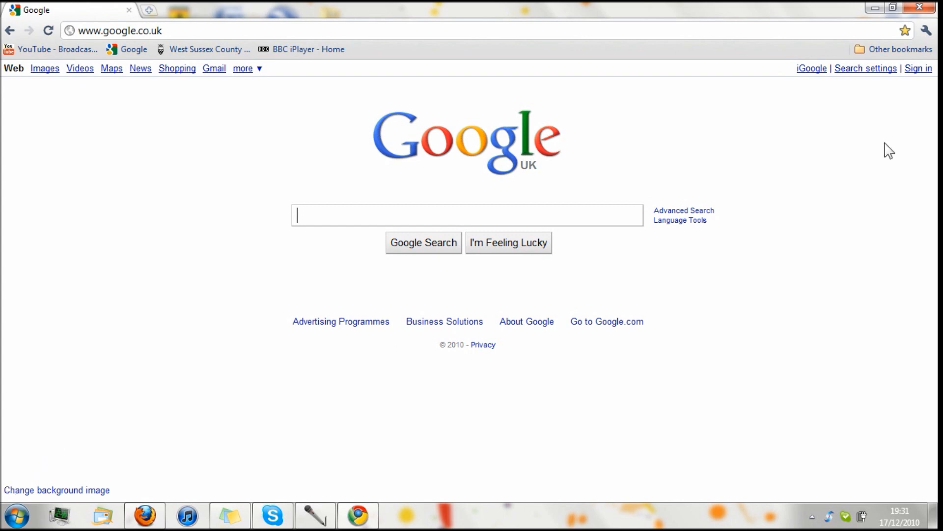
# Bring up the wrench menu and reach its Exit option to quit Chrome.
pyautogui.click(927, 30)
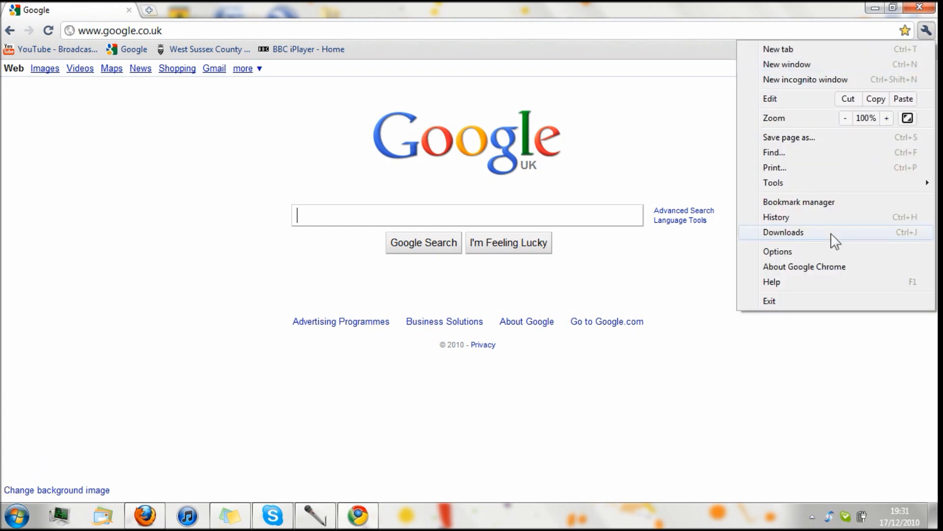
pyautogui.click(799, 302)
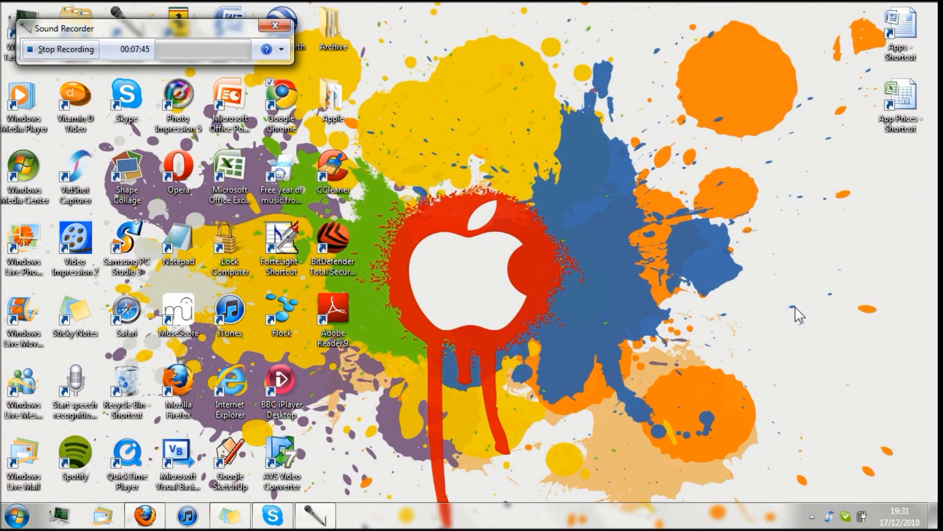